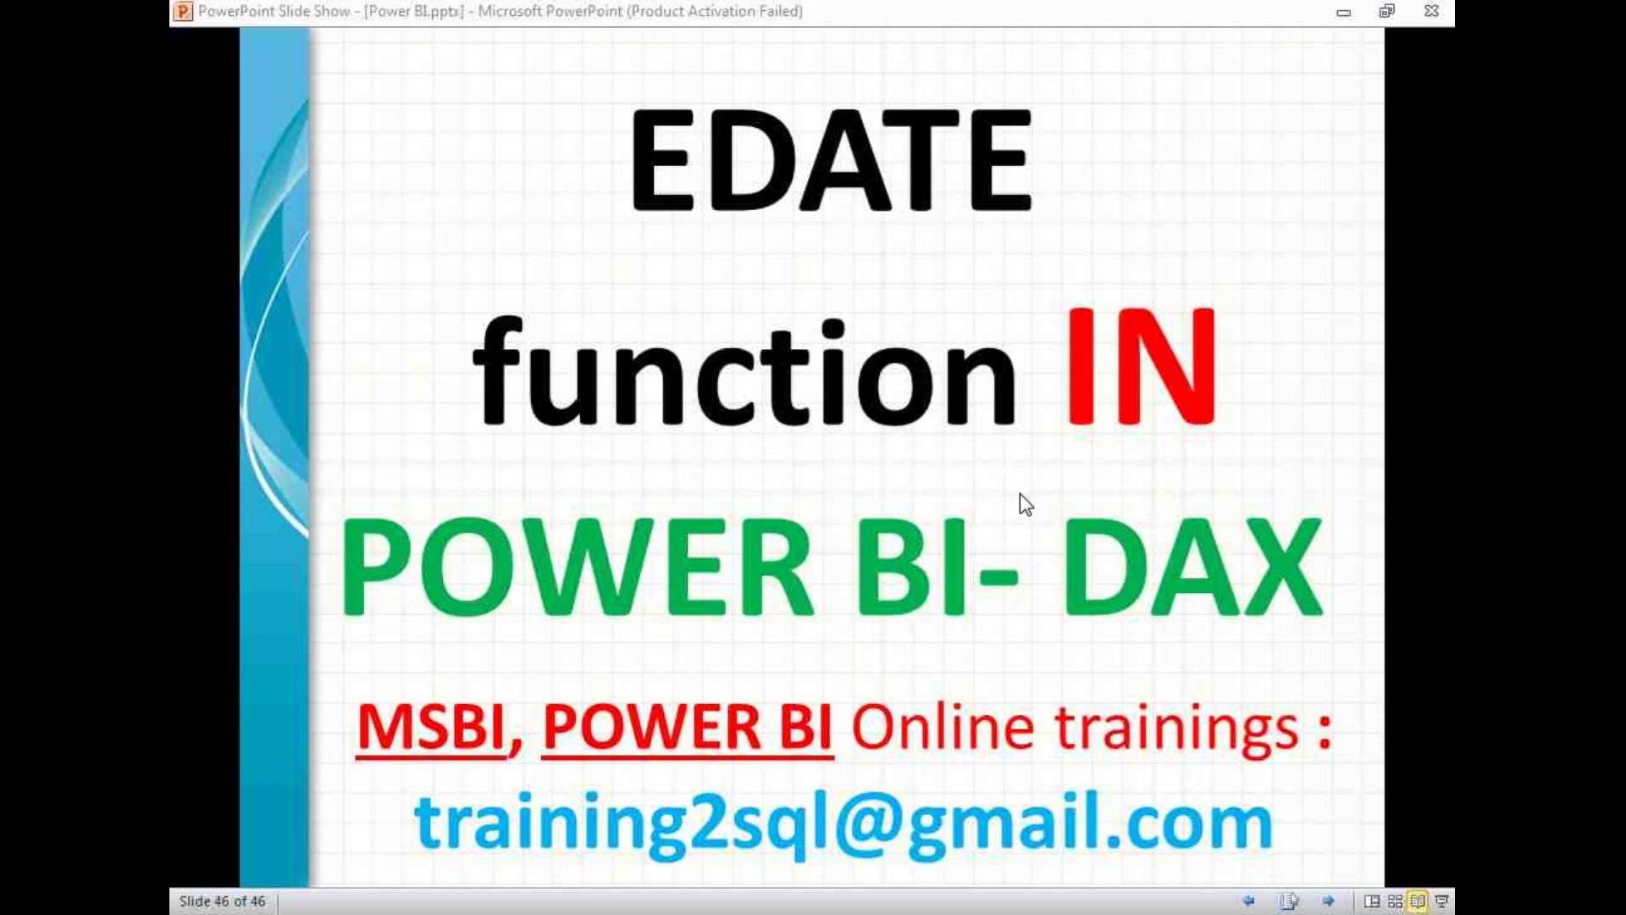
Switch from the PowerPoint EDATE title slide to the Power BI Desktop window.
left_click(548, 897)
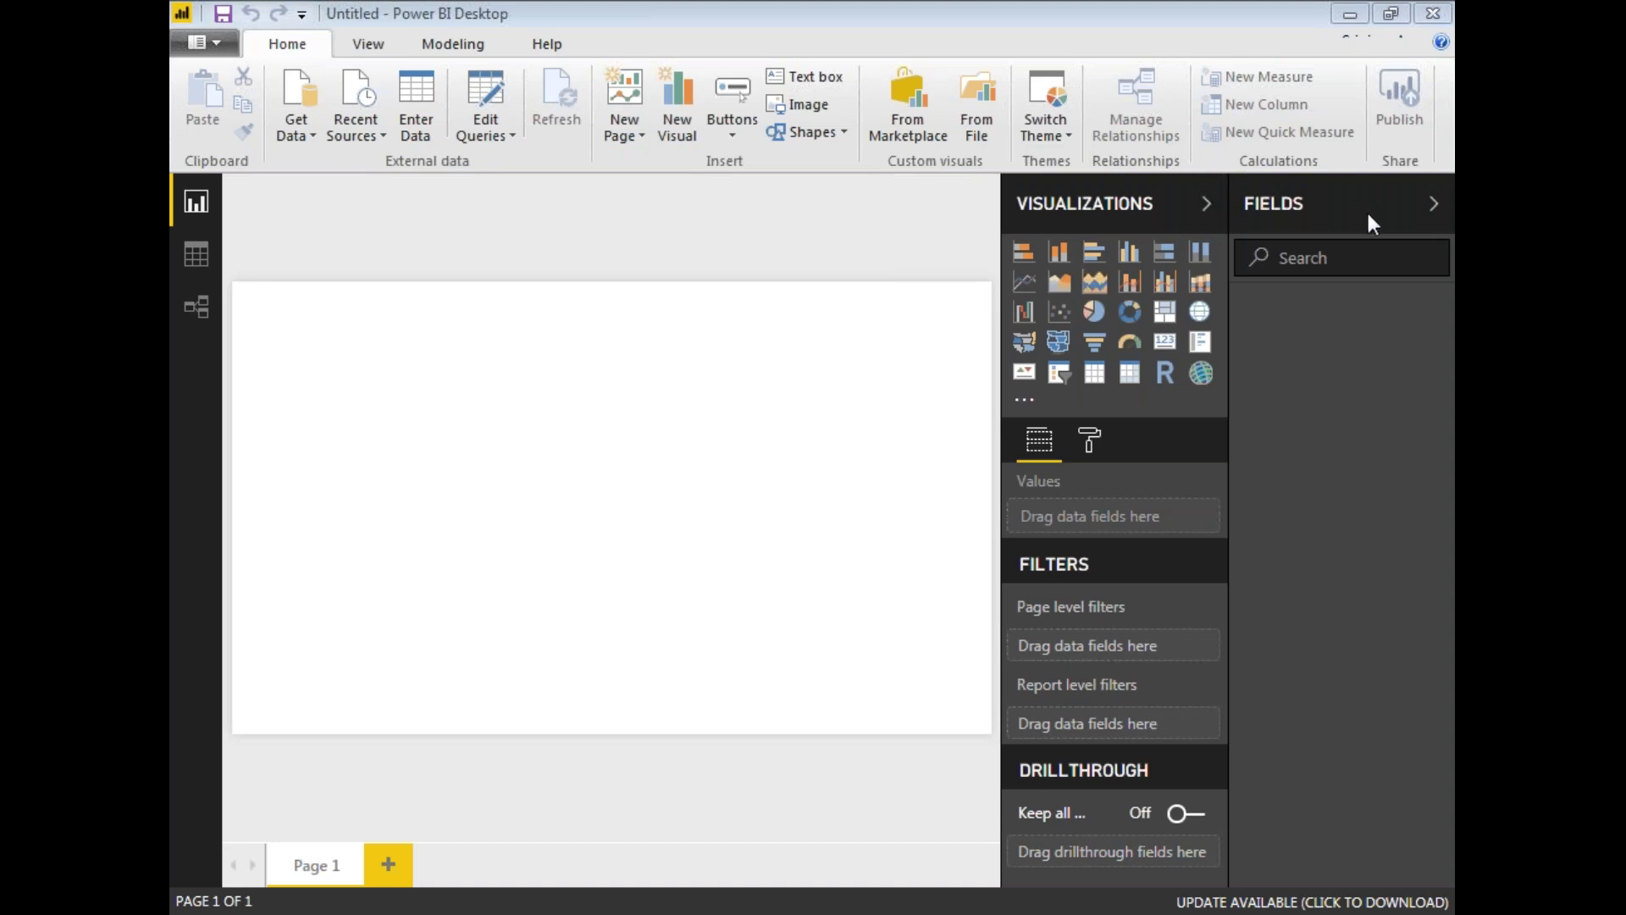
mouse_move(360, 419)
left_mouse_down()
mouse_move(411, 449)
mouse_move(396, 479)
left_mouse_up()
mouse_move(413, 405)
left_mouse_down()
mouse_move(430, 354)
mouse_move(448, 379)
mouse_move(497, 304)
left_mouse_up()
left_click_drag(566, 347, 529, 447)
left_click_drag(540, 390, 569, 344)
mouse_move(621, 399)
left_mouse_down()
mouse_move(637, 432)
mouse_move(658, 398)
mouse_move(699, 438)
left_mouse_up()
left_click_drag(393, 474, 424, 488)
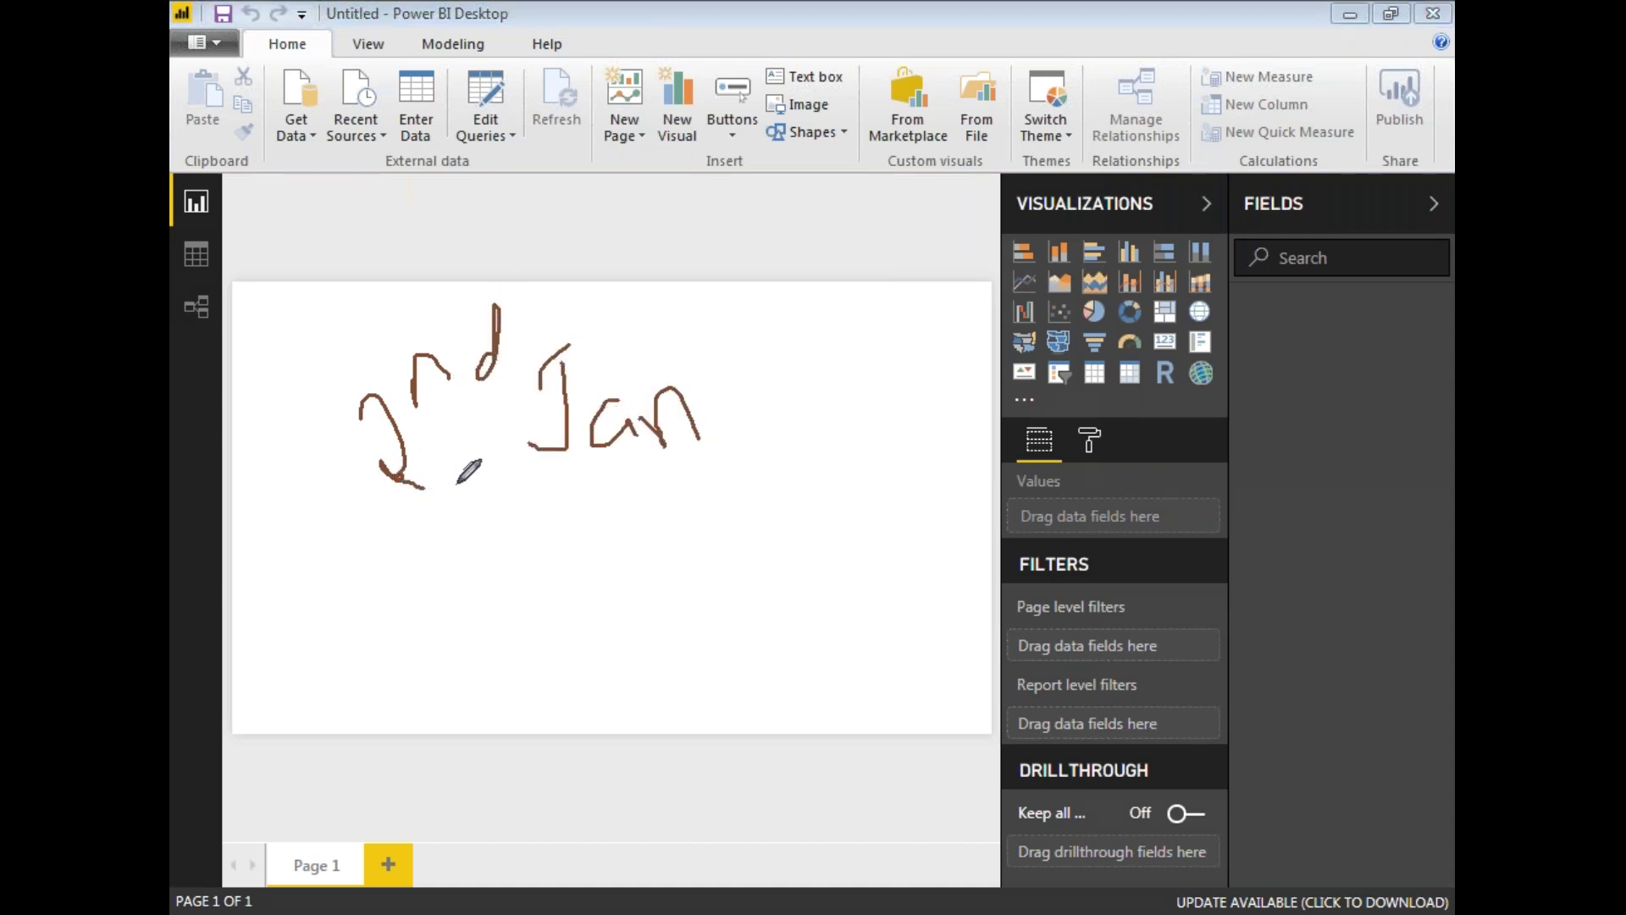
left_click_drag(419, 607, 625, 569)
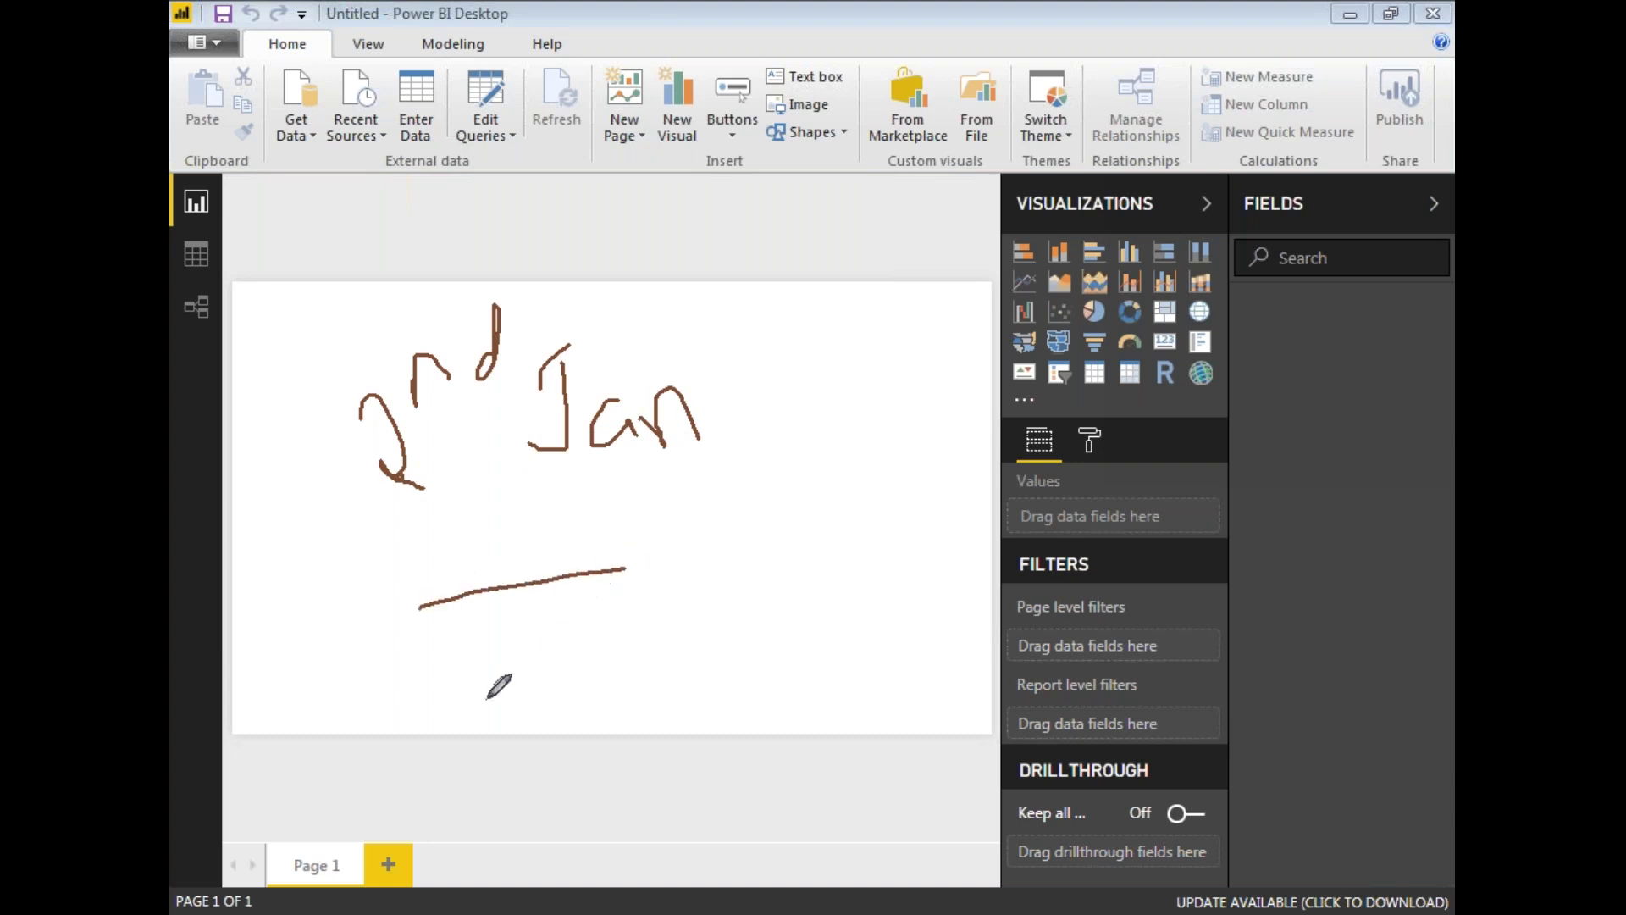
left_click_drag(490, 690, 550, 797)
mouse_move(538, 684)
left_mouse_down()
mouse_move(612, 635)
mouse_move(607, 678)
left_mouse_up()
mouse_move(738, 621)
left_mouse_down()
mouse_move(712, 734)
mouse_move(737, 693)
mouse_move(788, 704)
left_mouse_up()
mouse_move(795, 625)
left_mouse_down()
mouse_move(817, 667)
mouse_move(809, 705)
mouse_move(745, 683)
left_mouse_up()
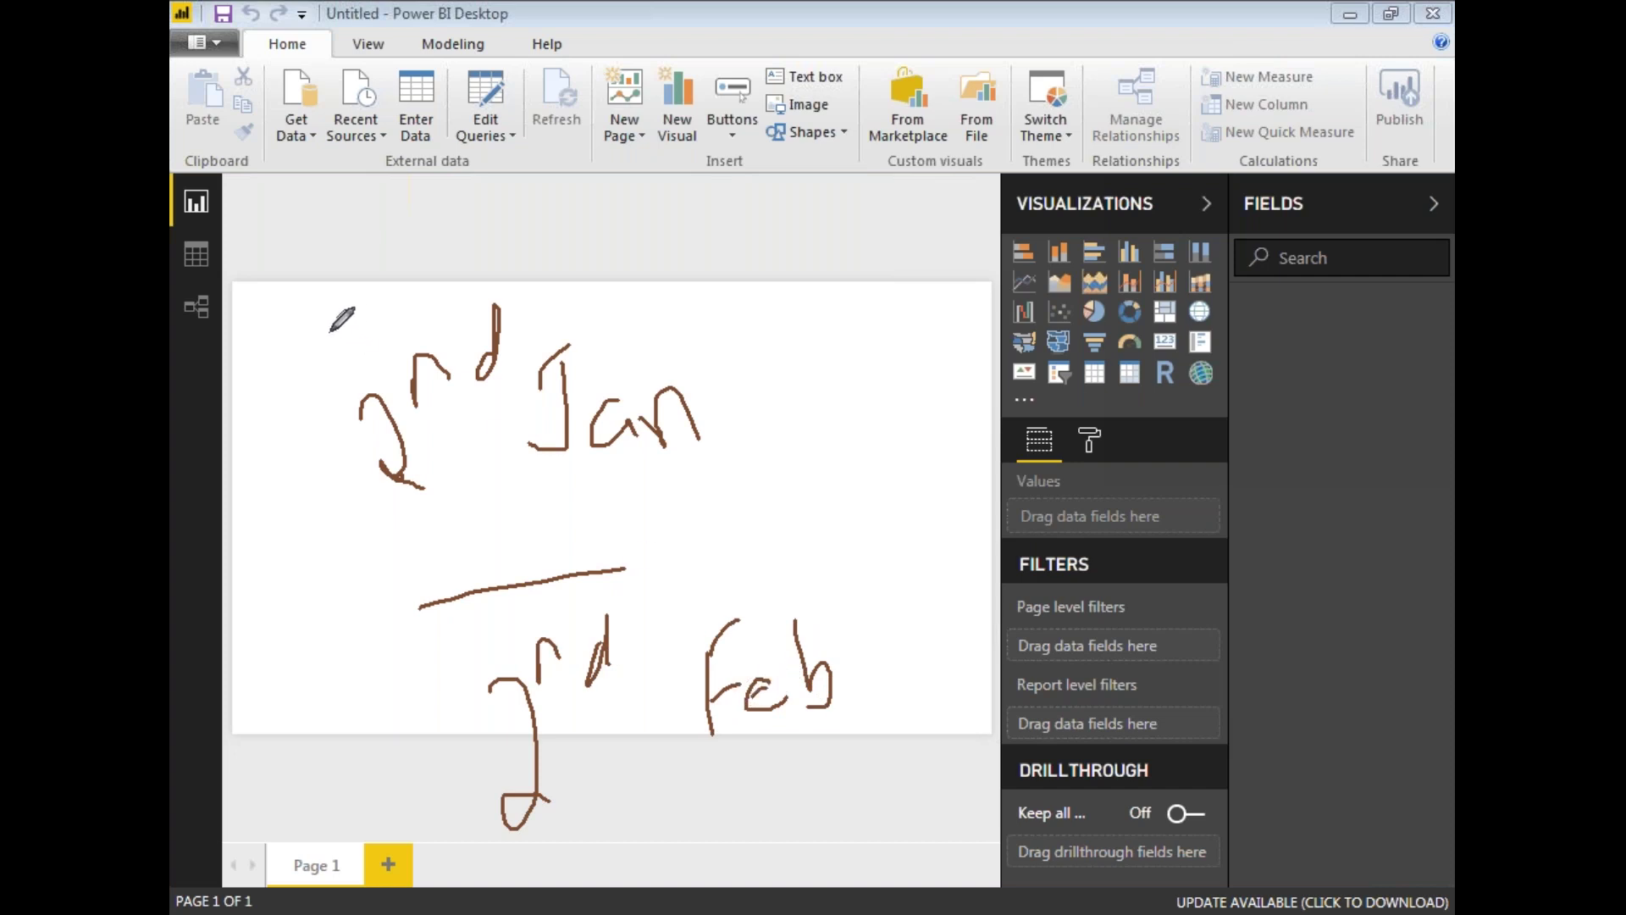
mouse_move(315, 293)
left_mouse_down()
mouse_move(332, 352)
mouse_move(342, 242)
mouse_move(390, 273)
left_mouse_up()
mouse_move(432, 240)
left_mouse_down()
mouse_move(468, 227)
mouse_move(495, 270)
mouse_move(572, 242)
left_mouse_up()
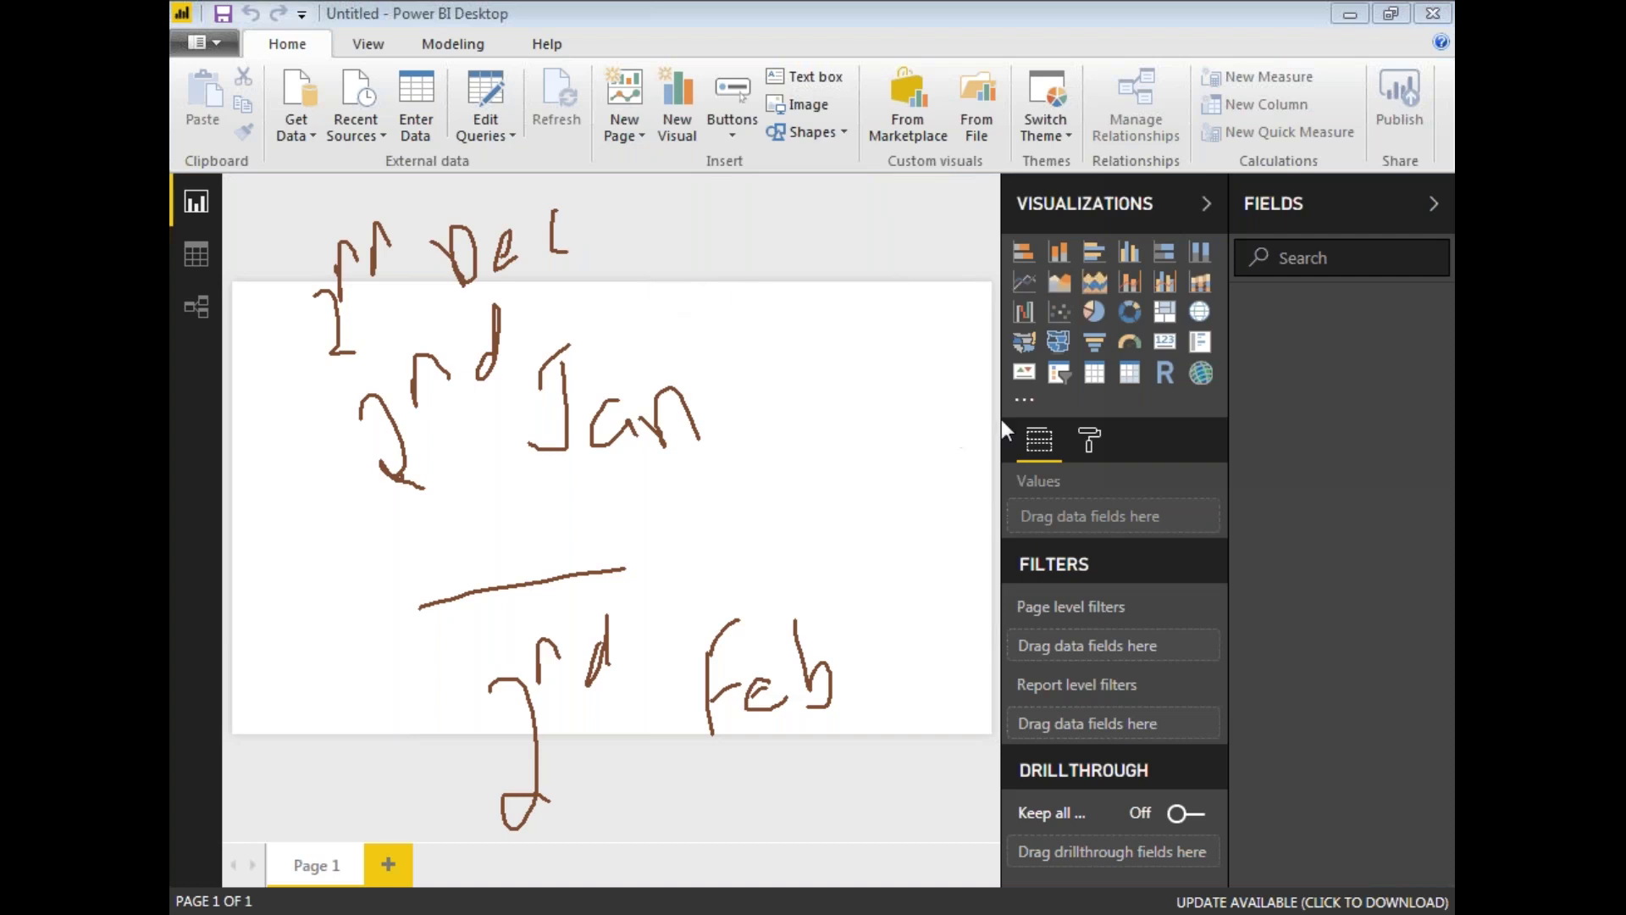
key("Escape")
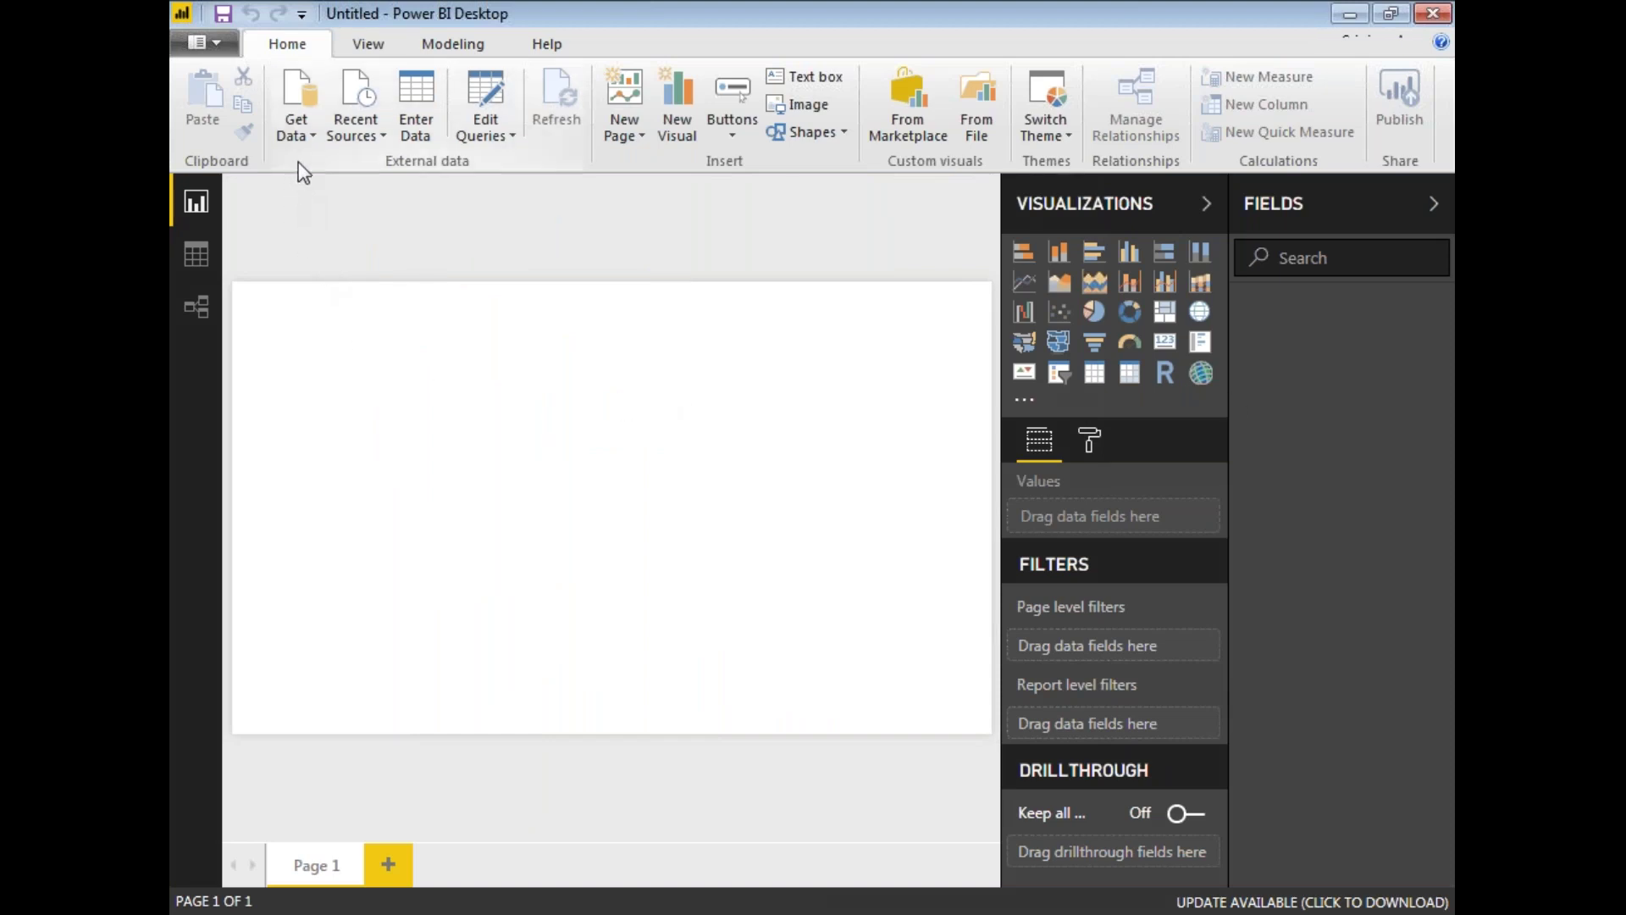
Connect to SQL Server .\sql2012 with database Sample.
left_click(308, 135)
left_click(366, 312)
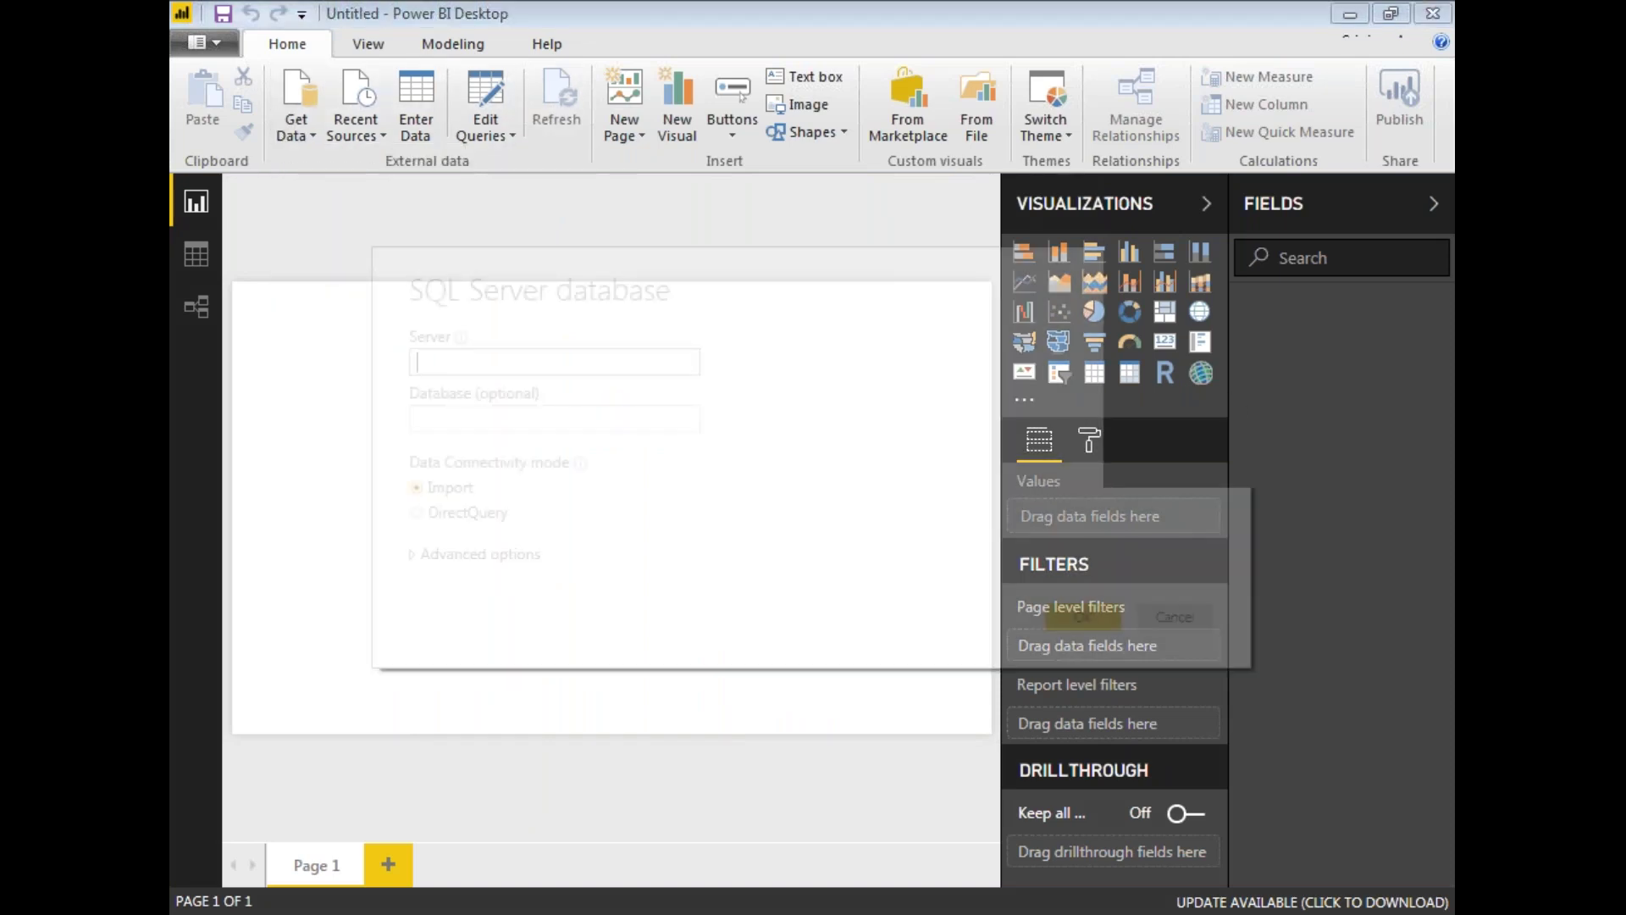
type(".\\sql2012")
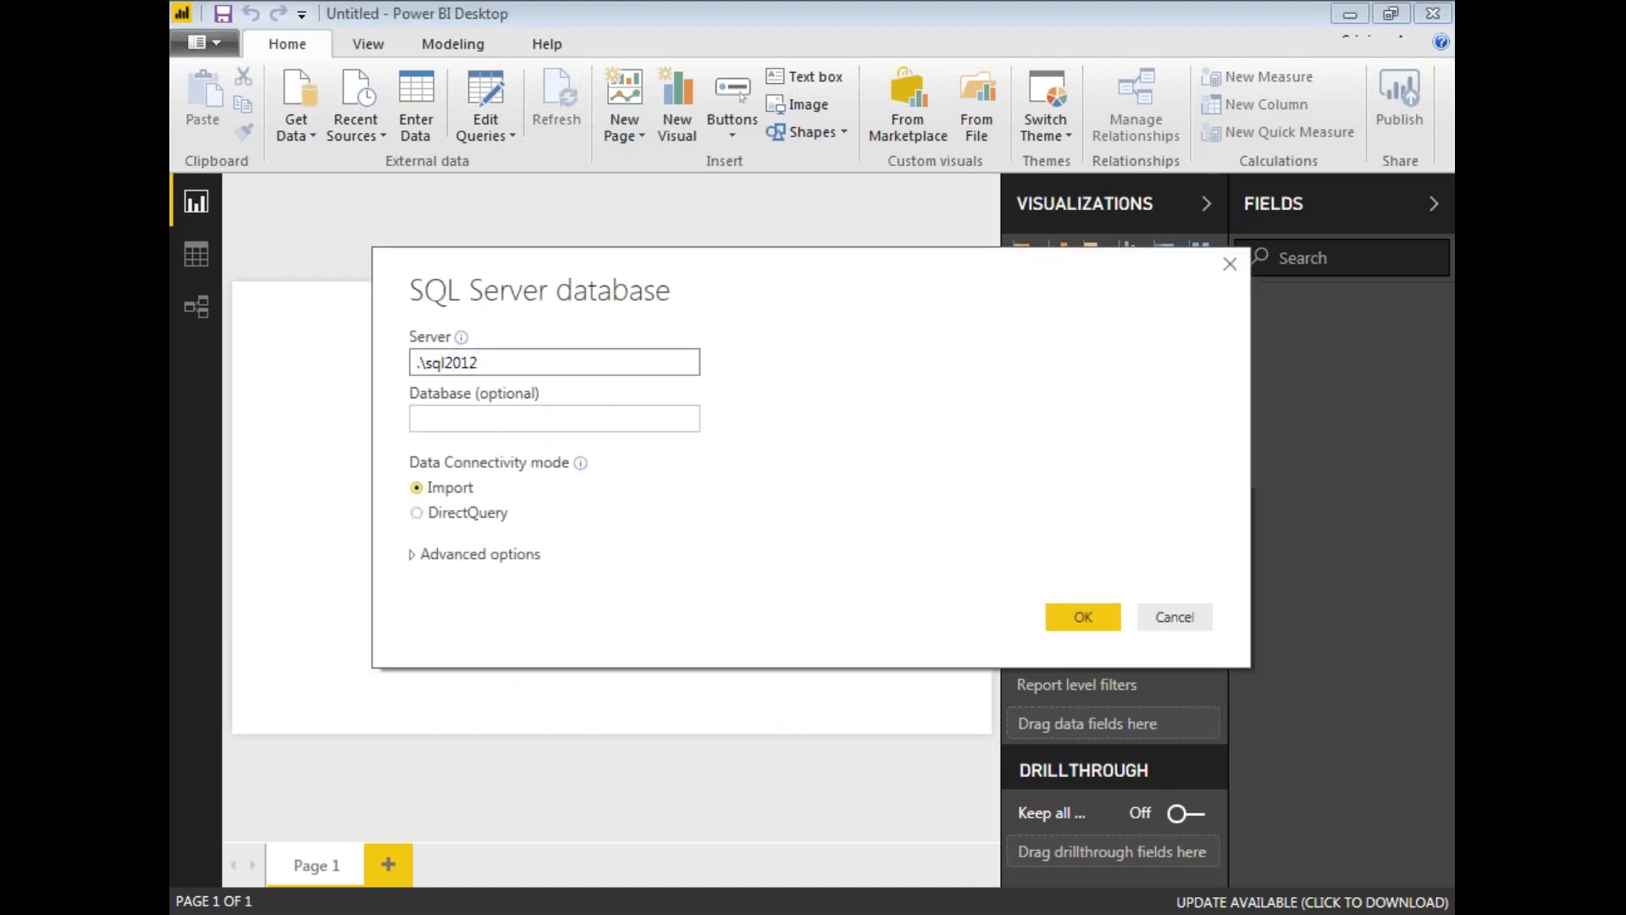
key("Tab")
type("Sample")
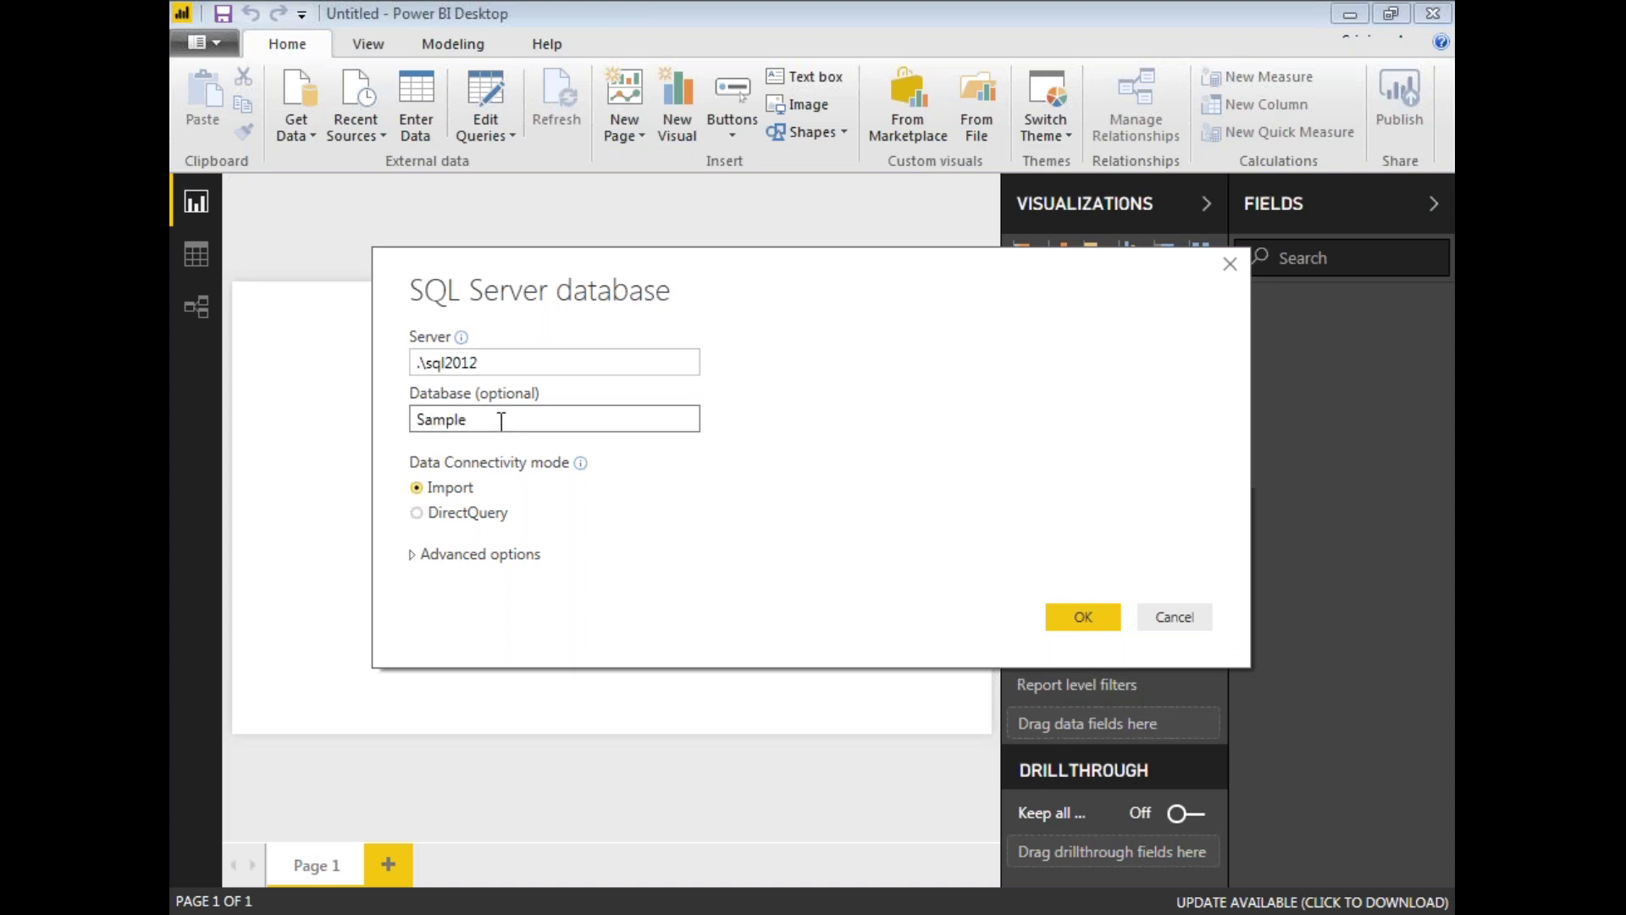
left_click(1102, 617)
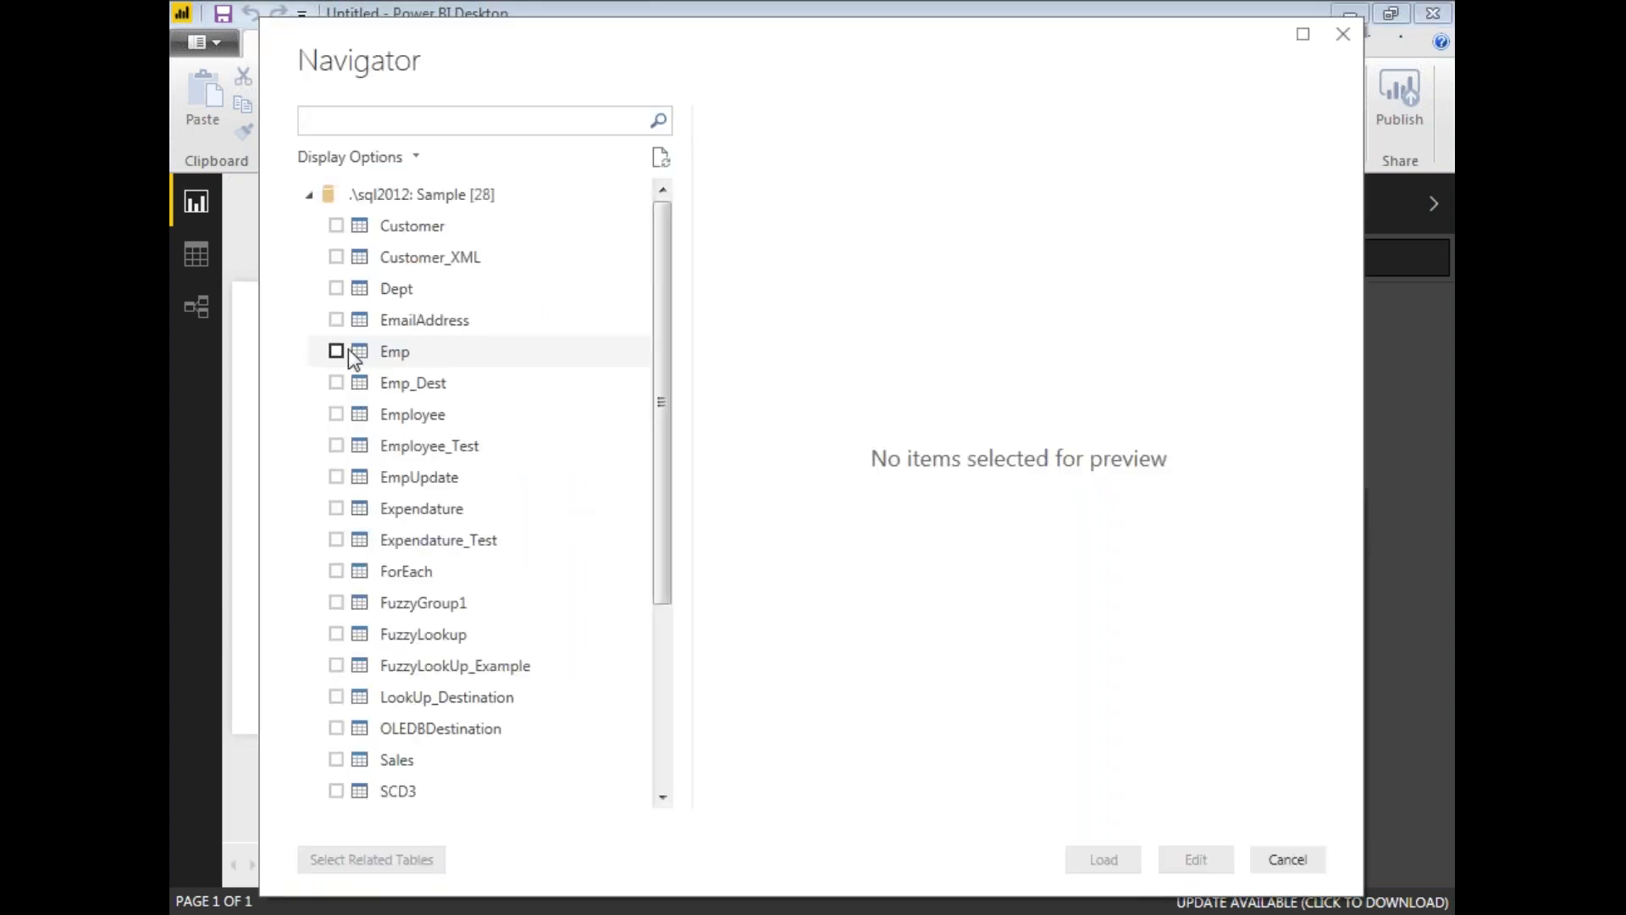
Load the Emp table from the Navigator and view its rows in Data view.
left_click(337, 351)
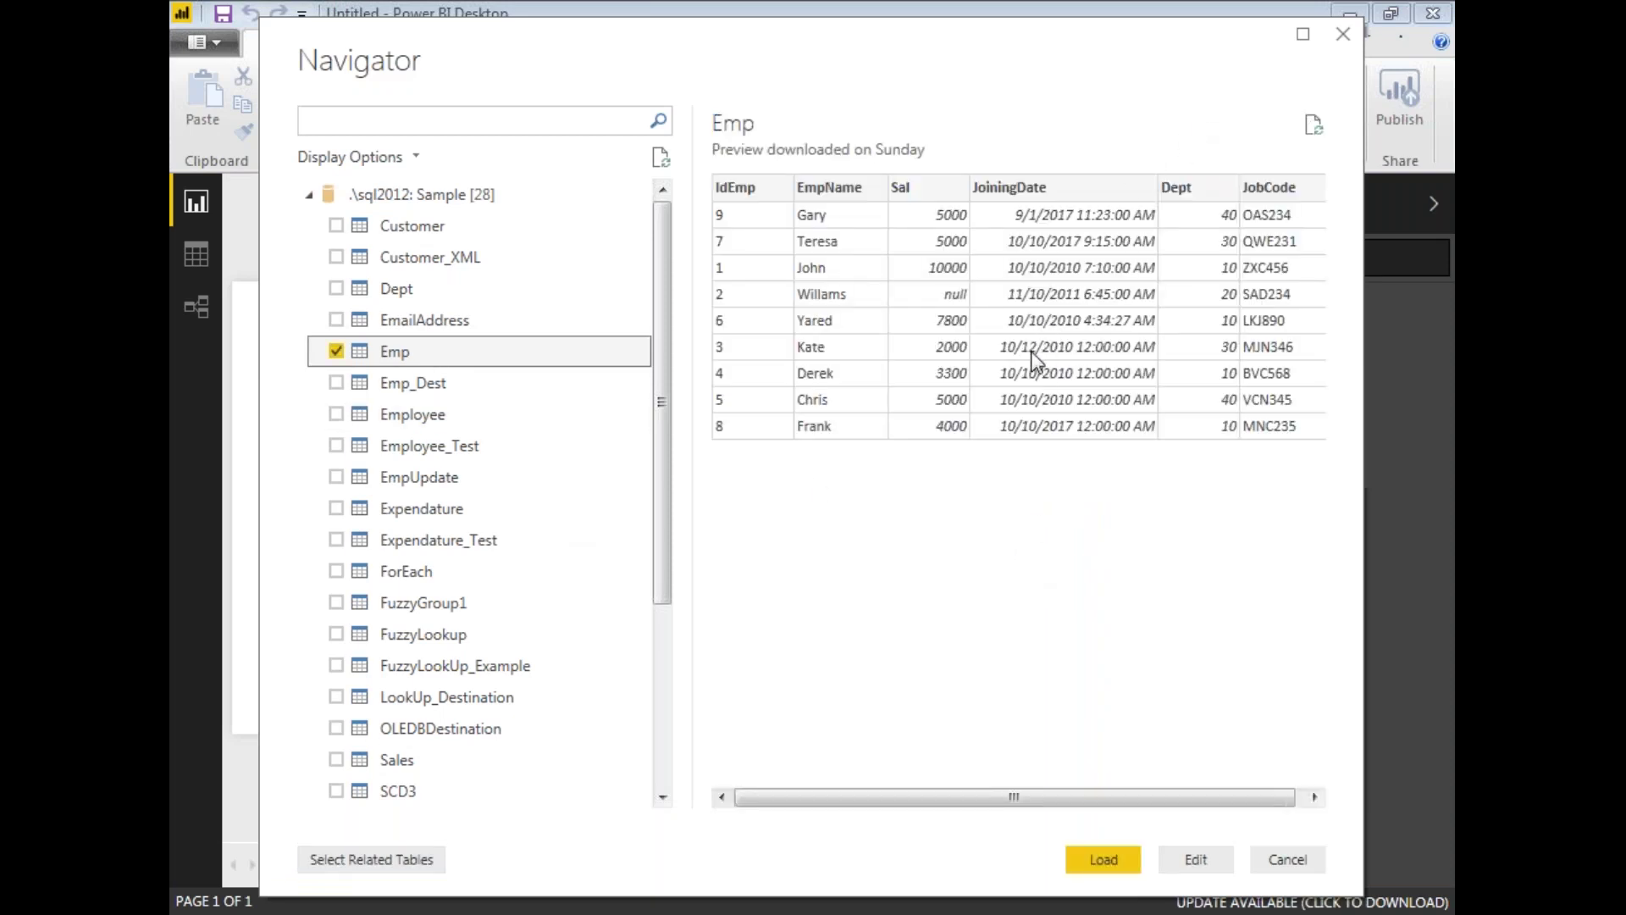
left_click(1076, 869)
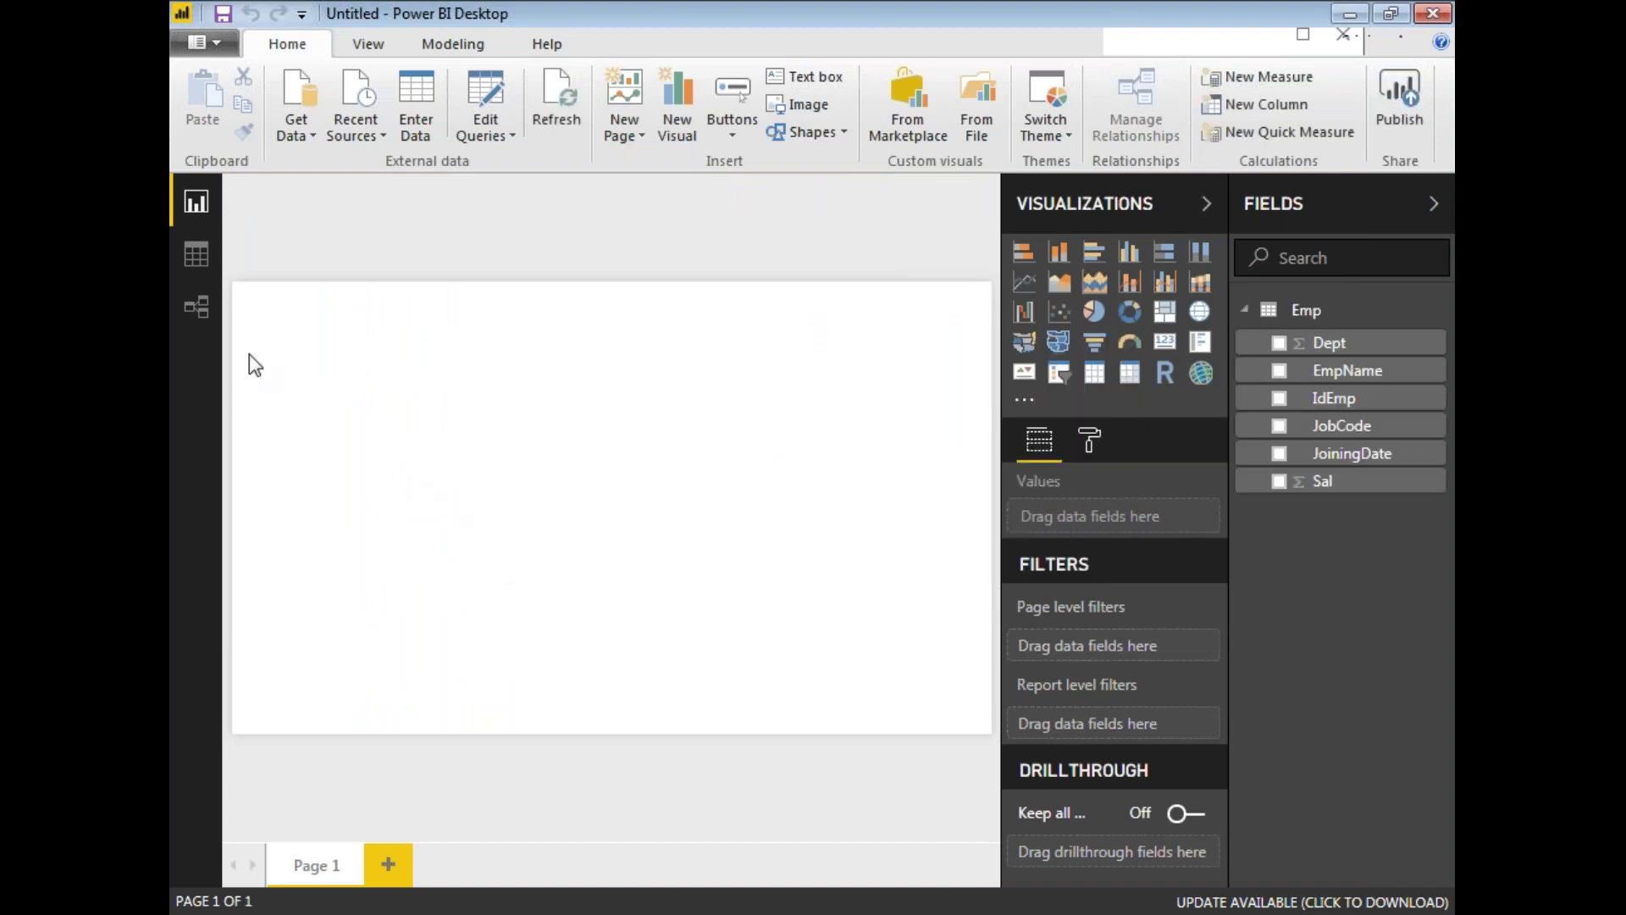
left_click(195, 254)
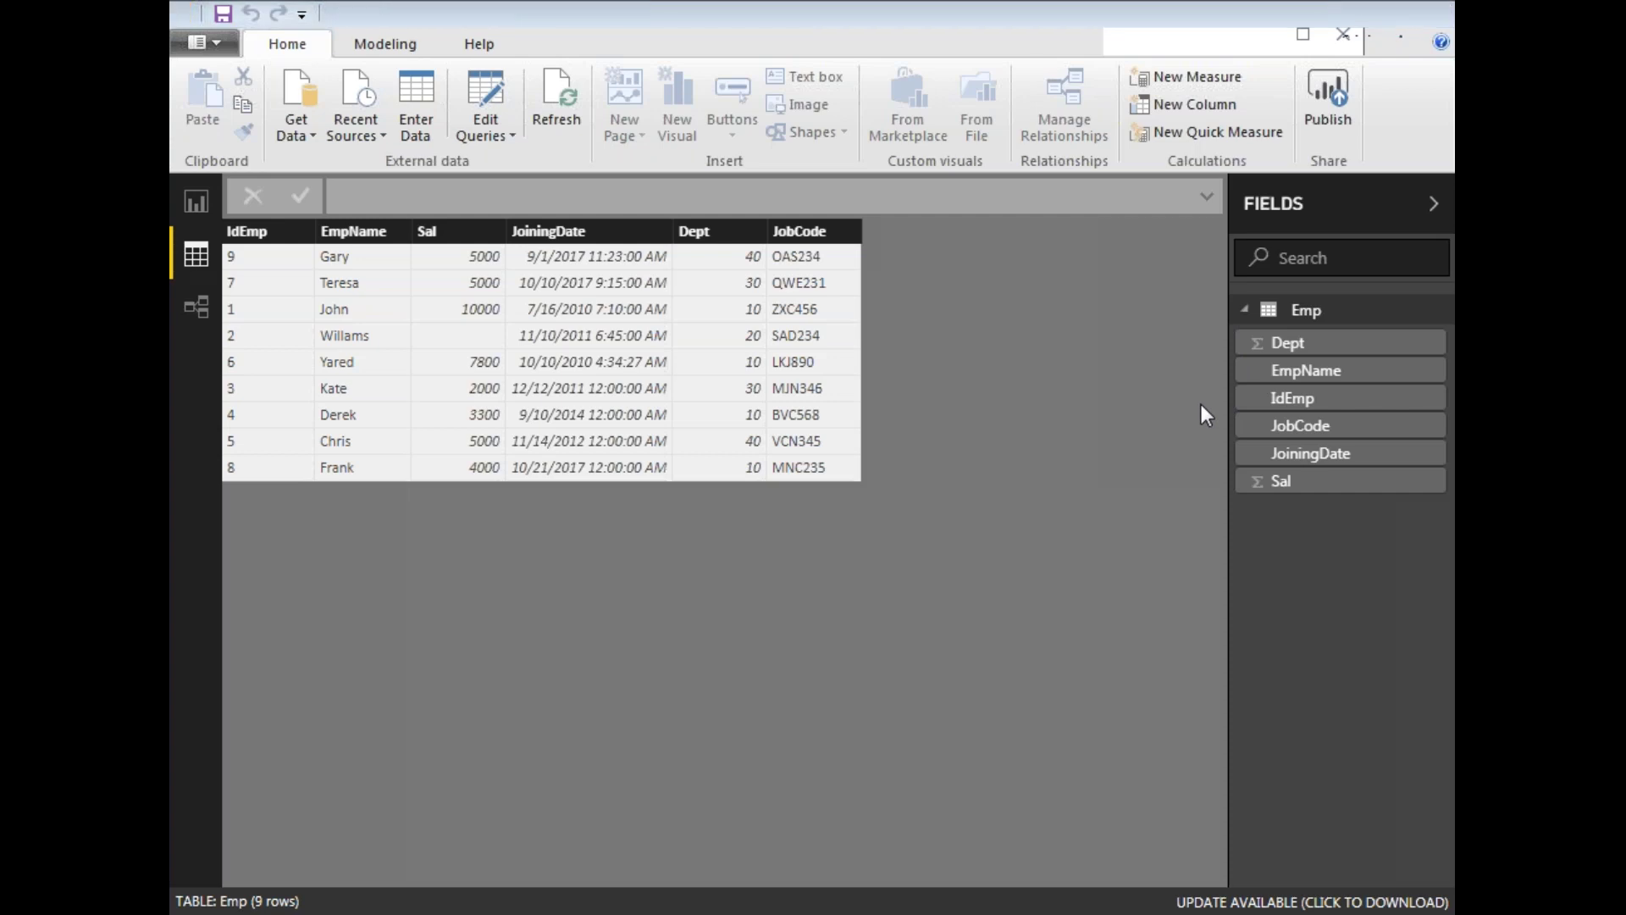
Add a calculated column NextDate = EDATE(Emp[JoiningDate],1) to the Emp table.
mouse_move(509, 213)
left_mouse_down()
mouse_move(559, 538)
mouse_move(682, 420)
mouse_move(602, 205)
mouse_move(513, 198)
left_mouse_up()
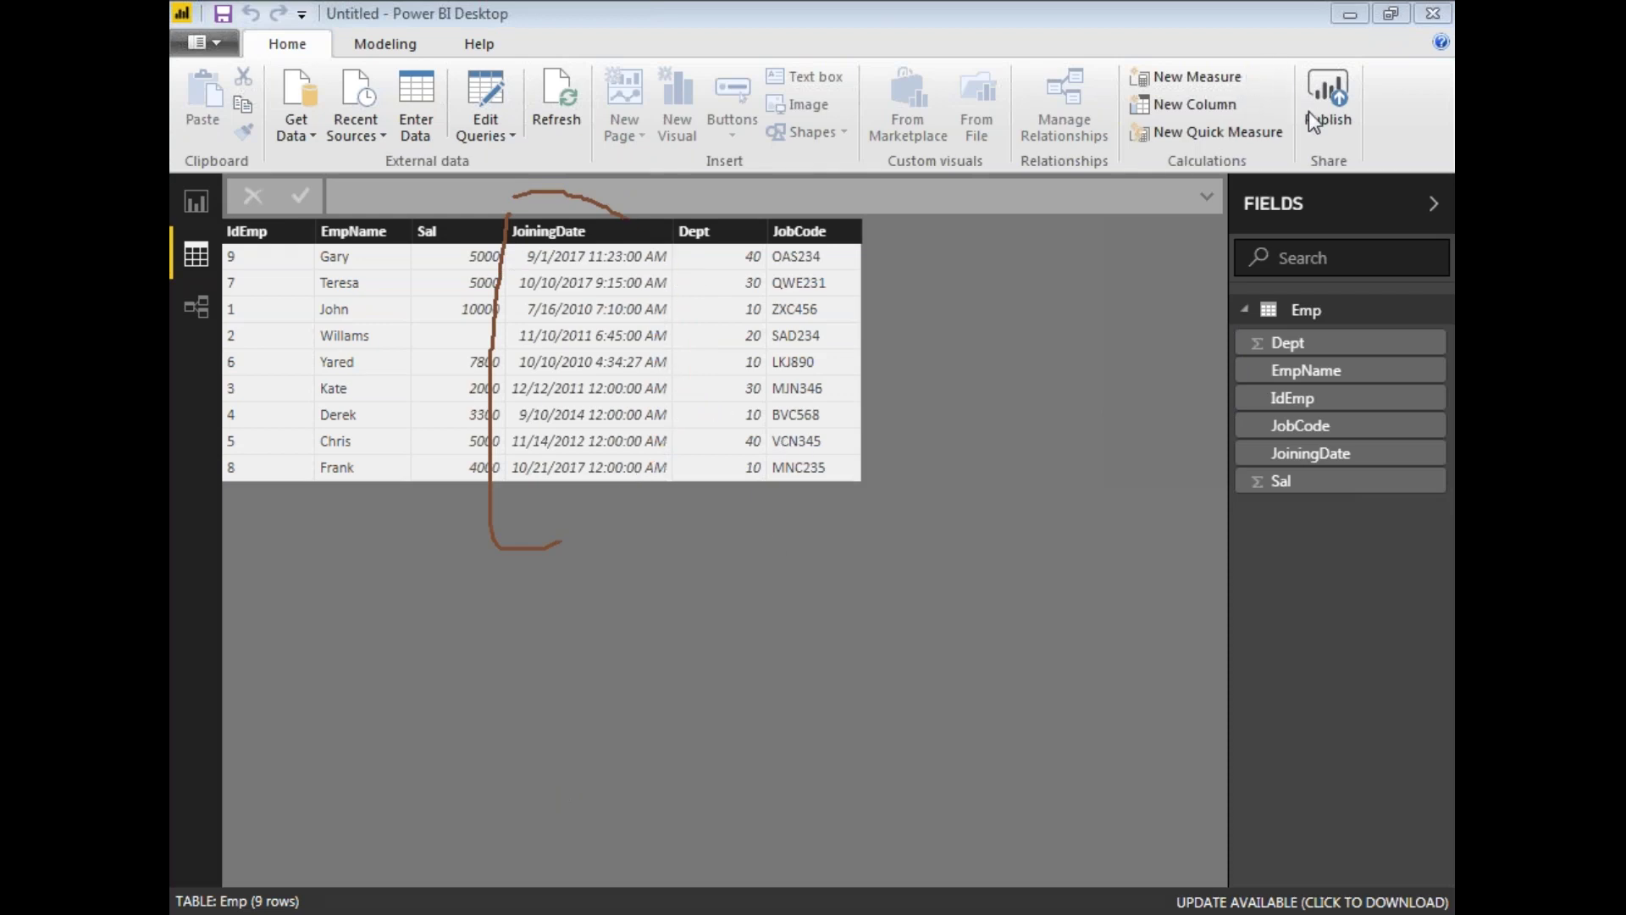
left_click(1198, 105)
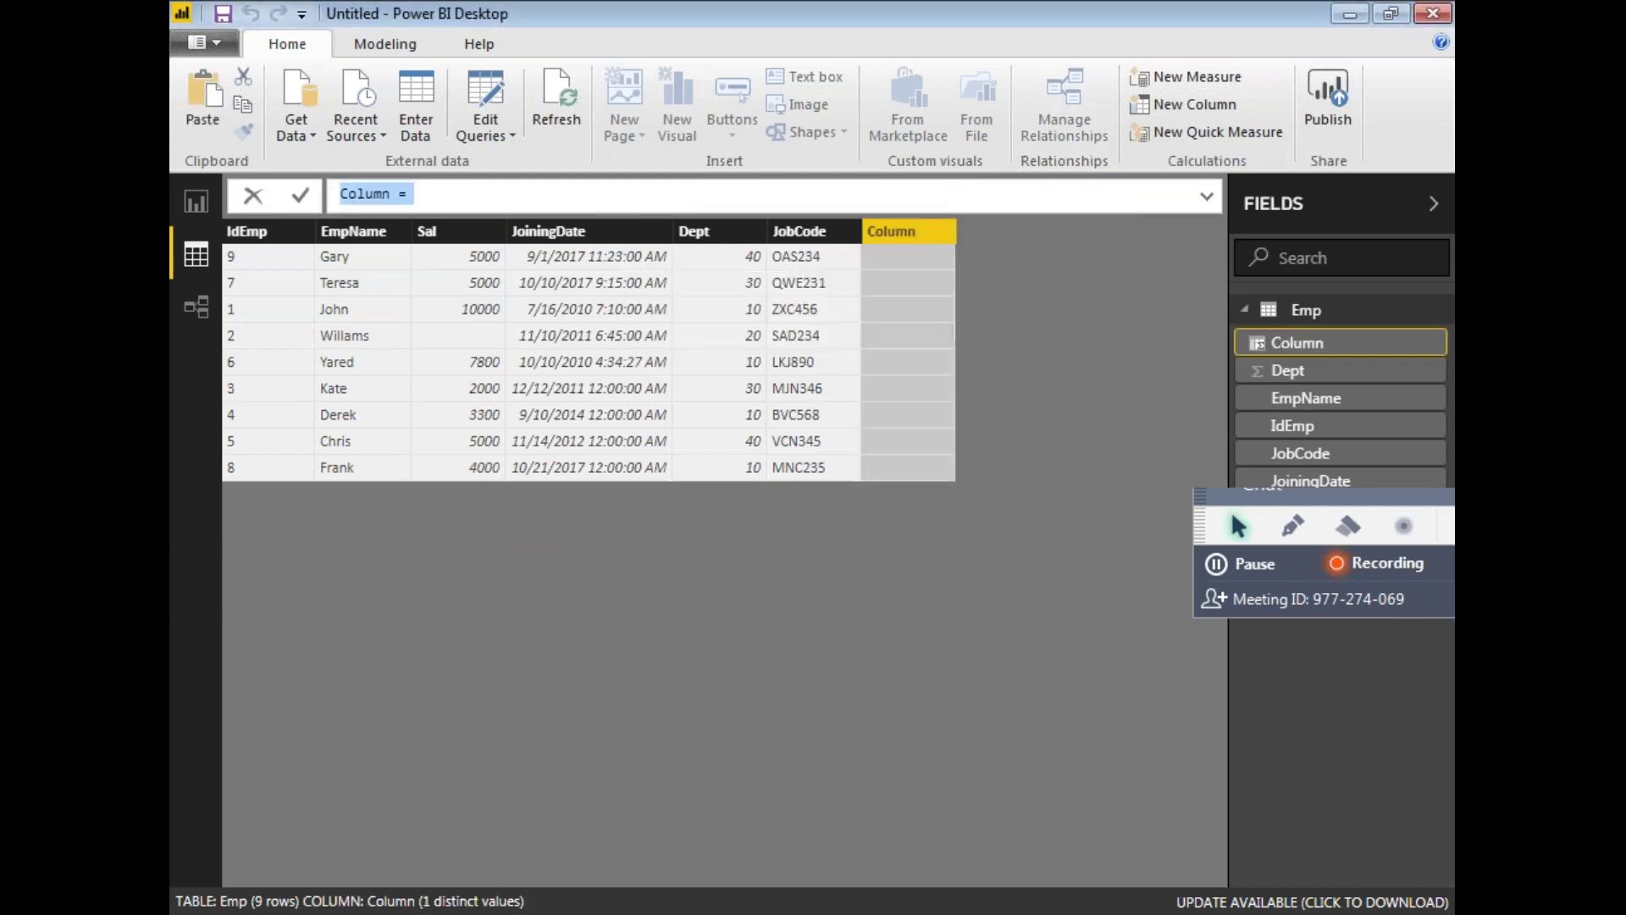
left_click(351, 194)
double_click(352, 194)
type("Next")
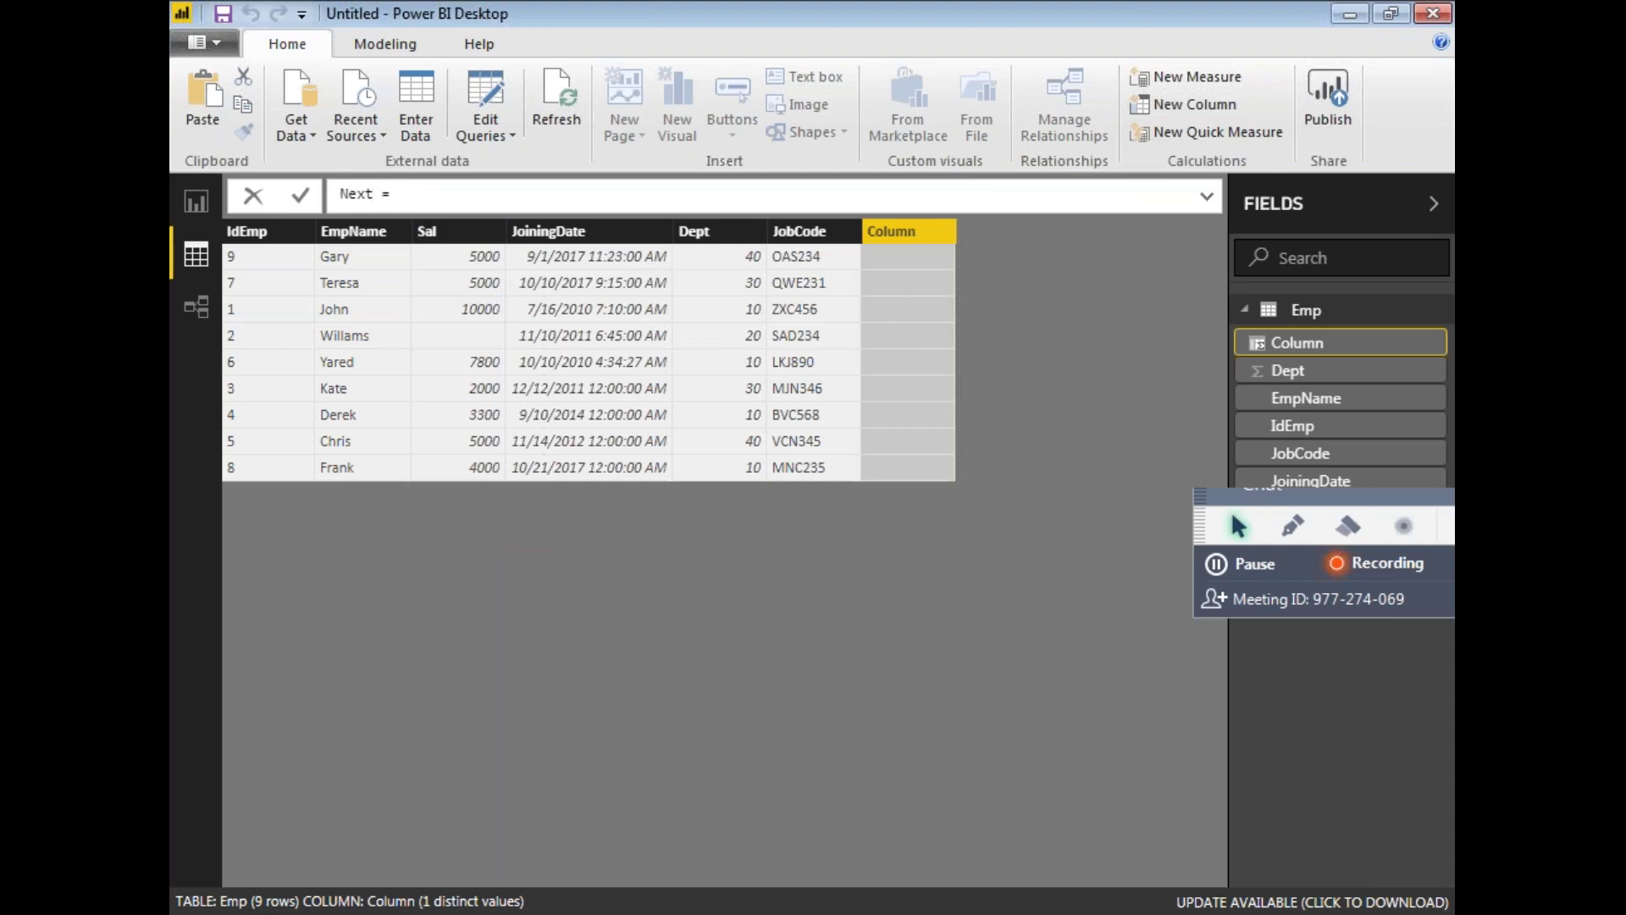
type("Date")
left_click(459, 194)
type("EDATE(")
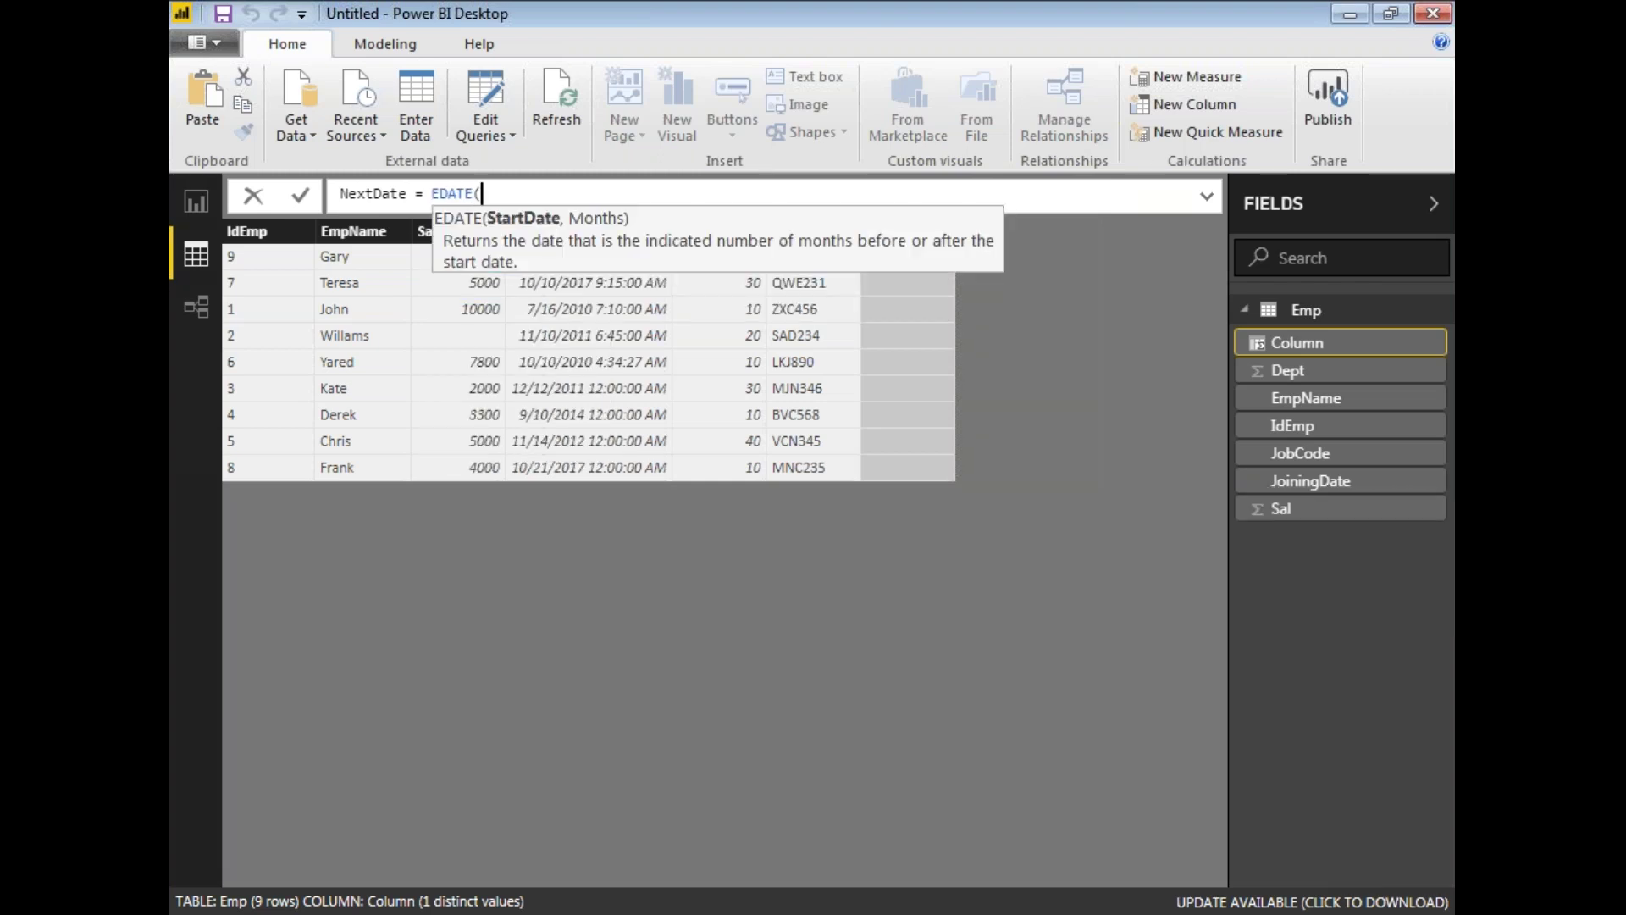
type("jo")
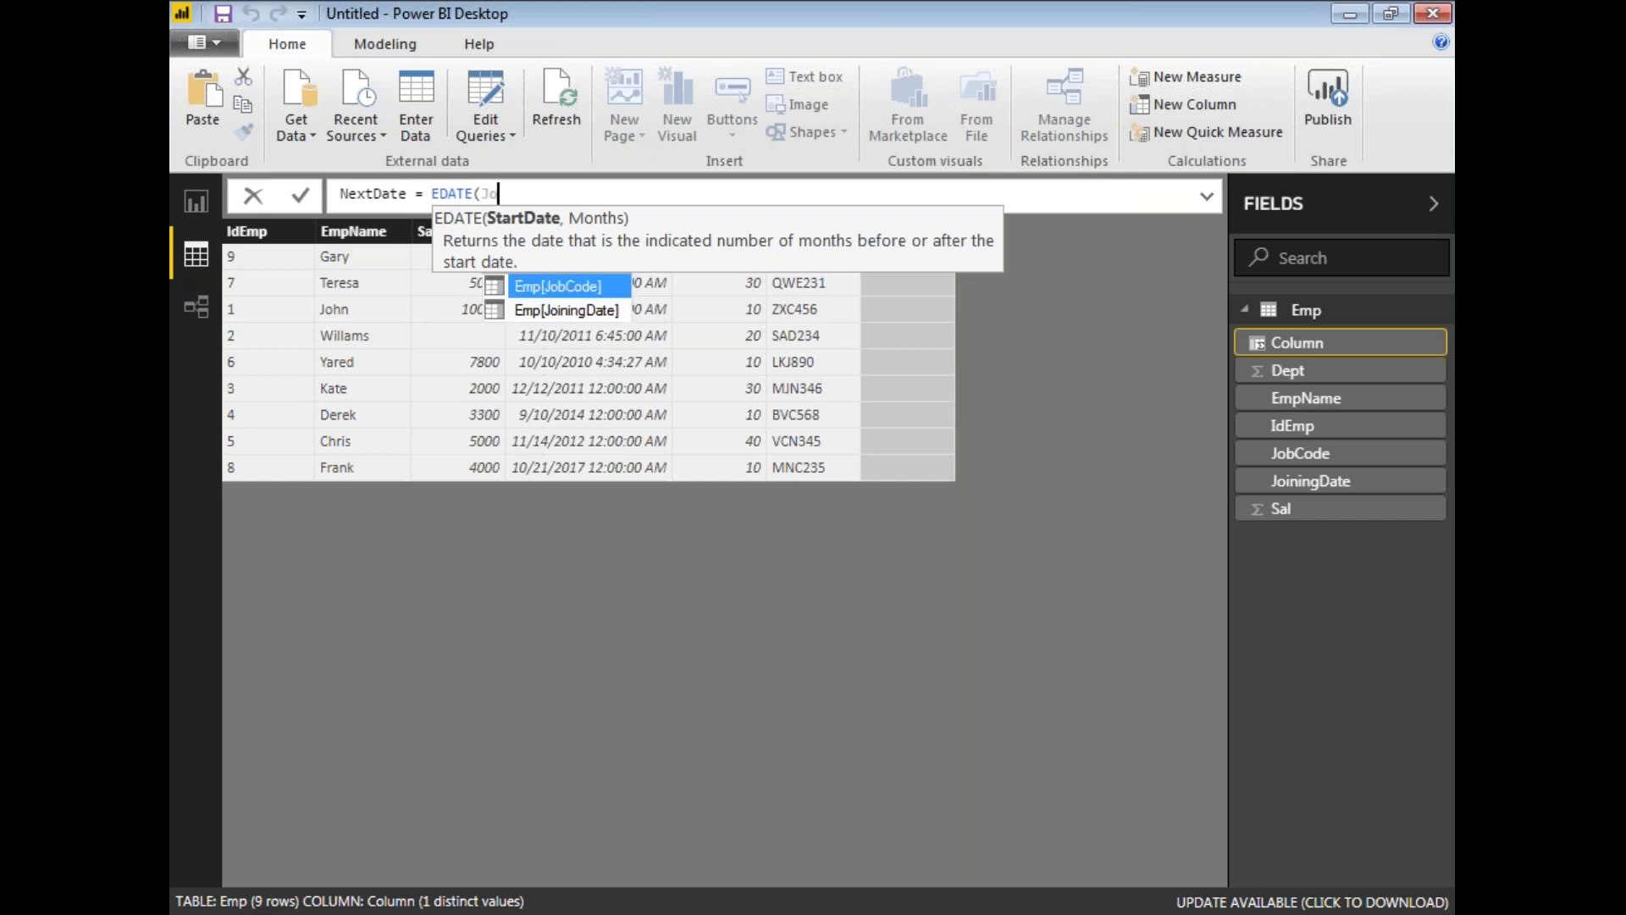
left_click(552, 310)
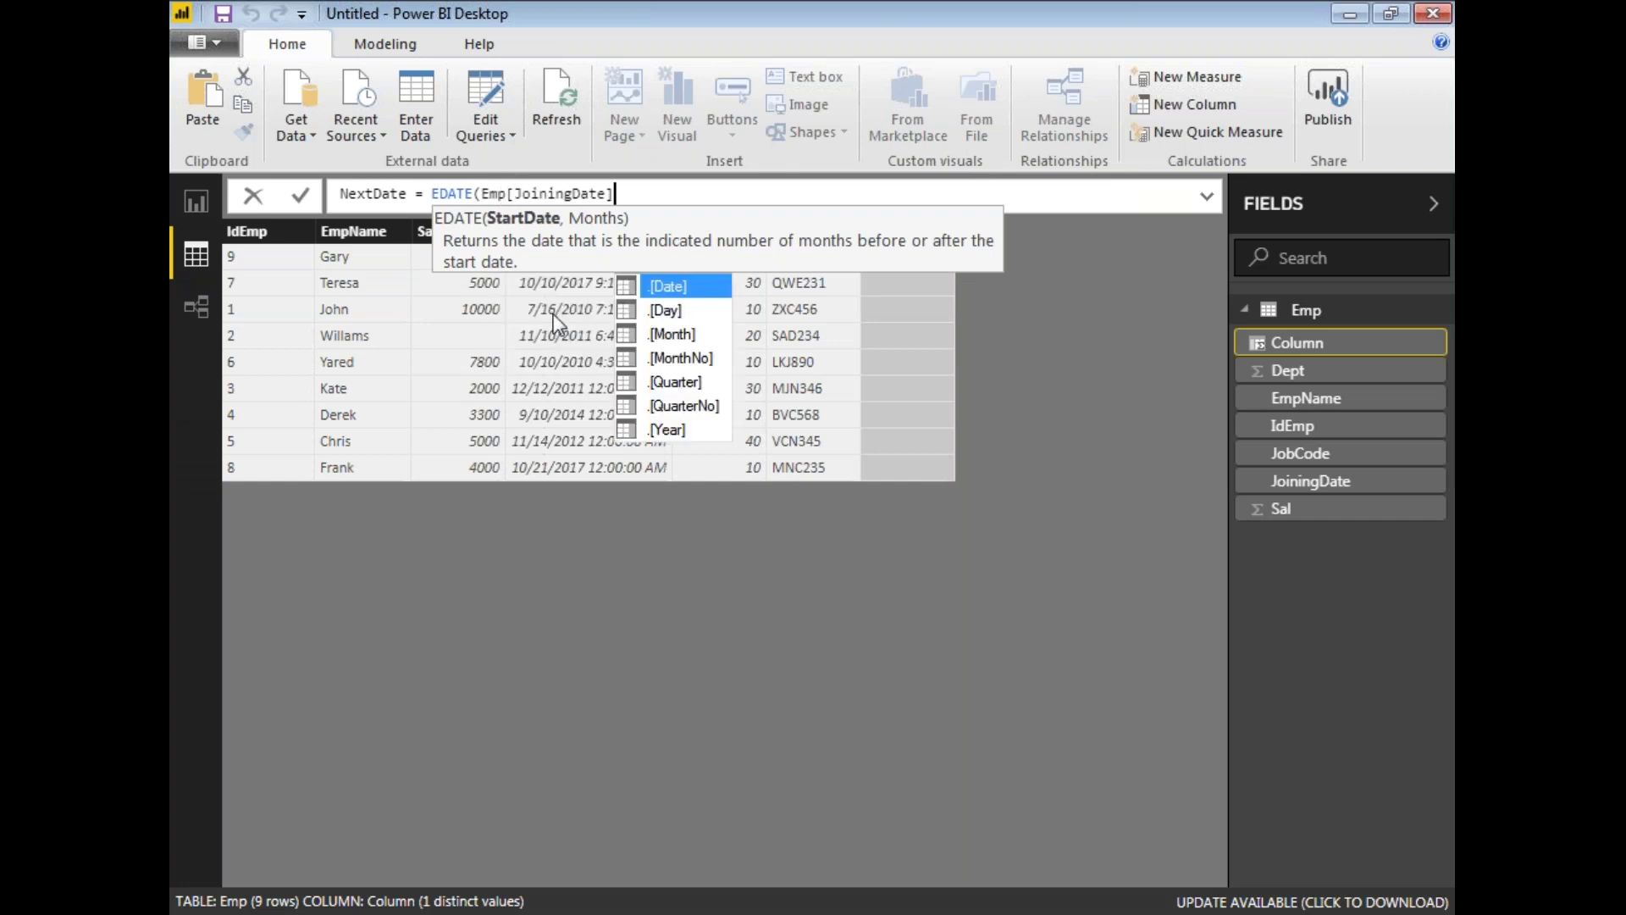
type(",")
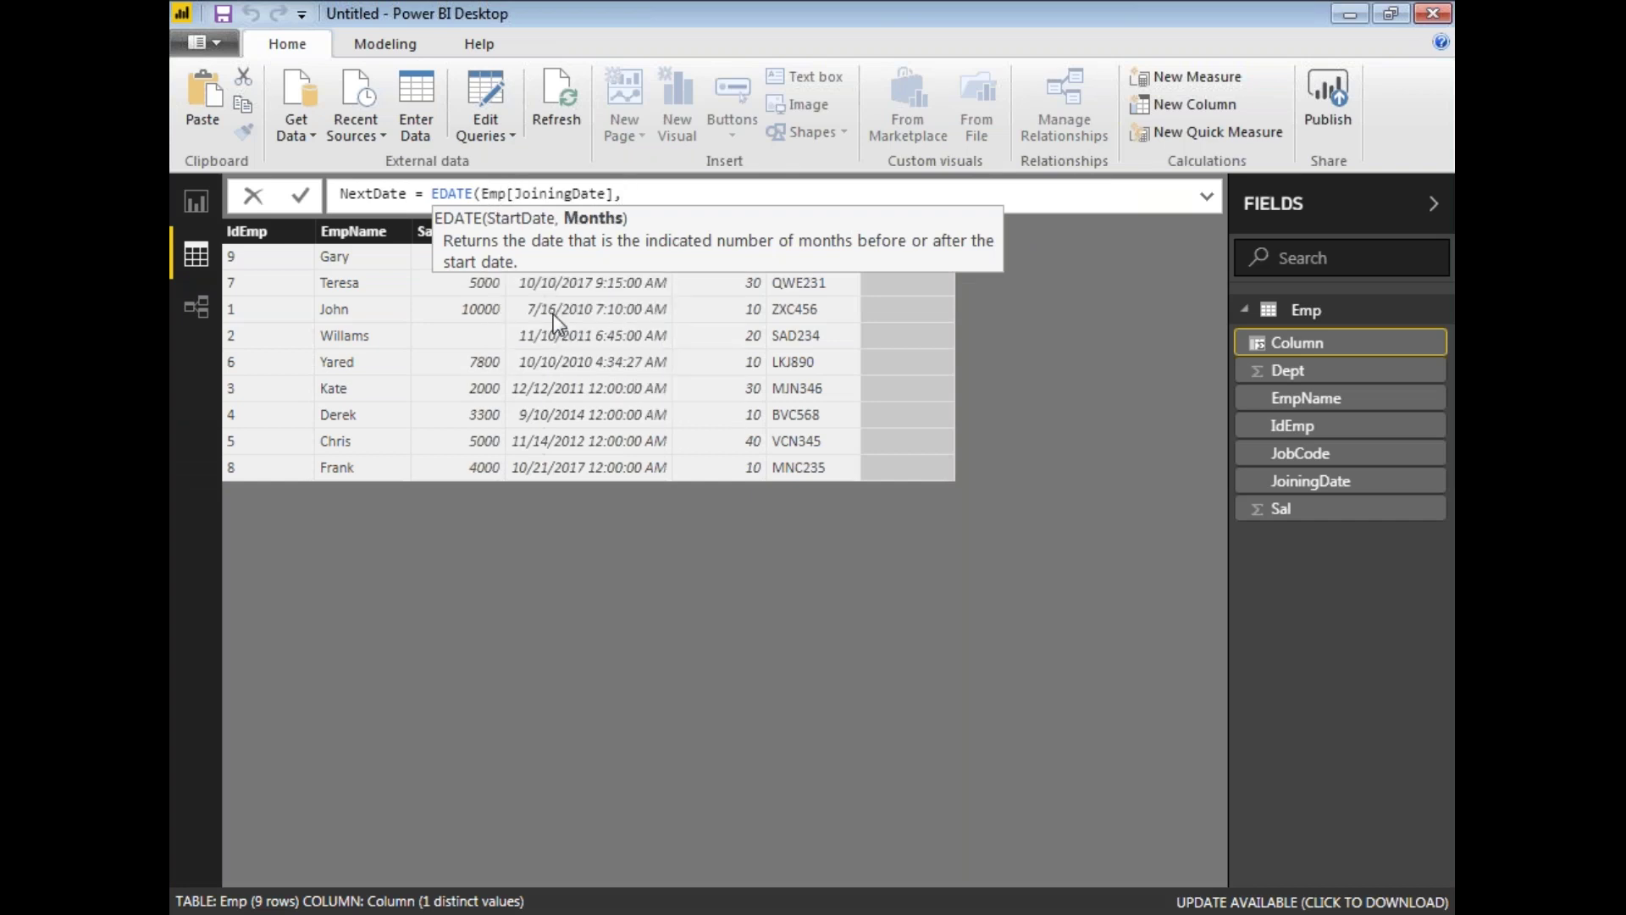
type("1)")
key("Return")
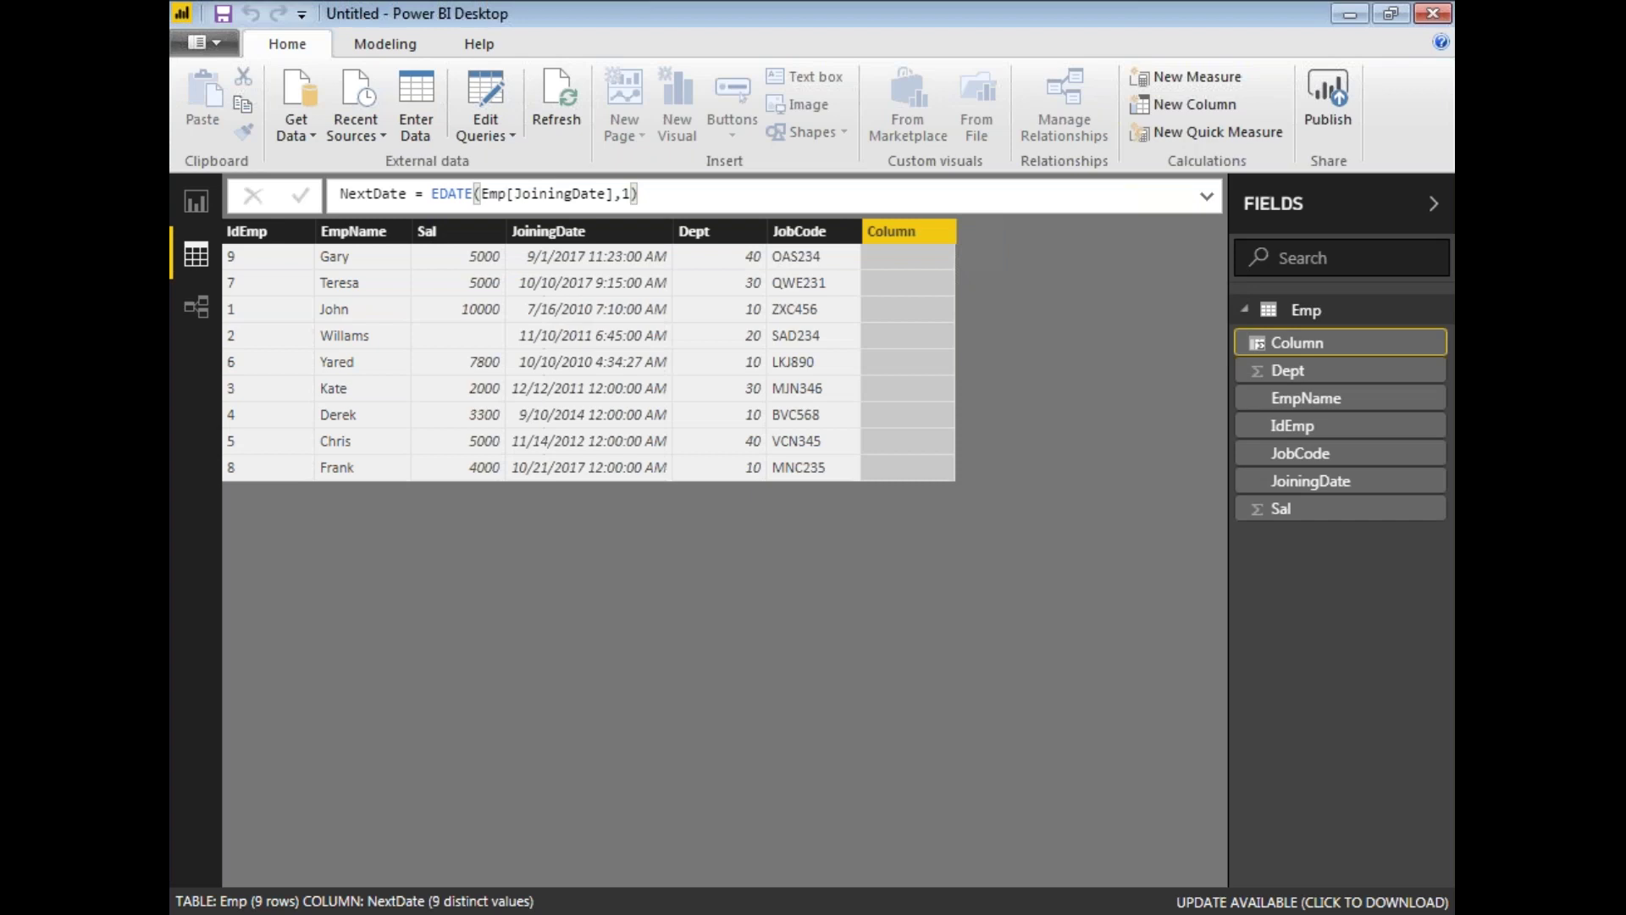
Re-edit the NextDate formula, keeping the months argument at 1, and recommit it.
left_click(541, 261)
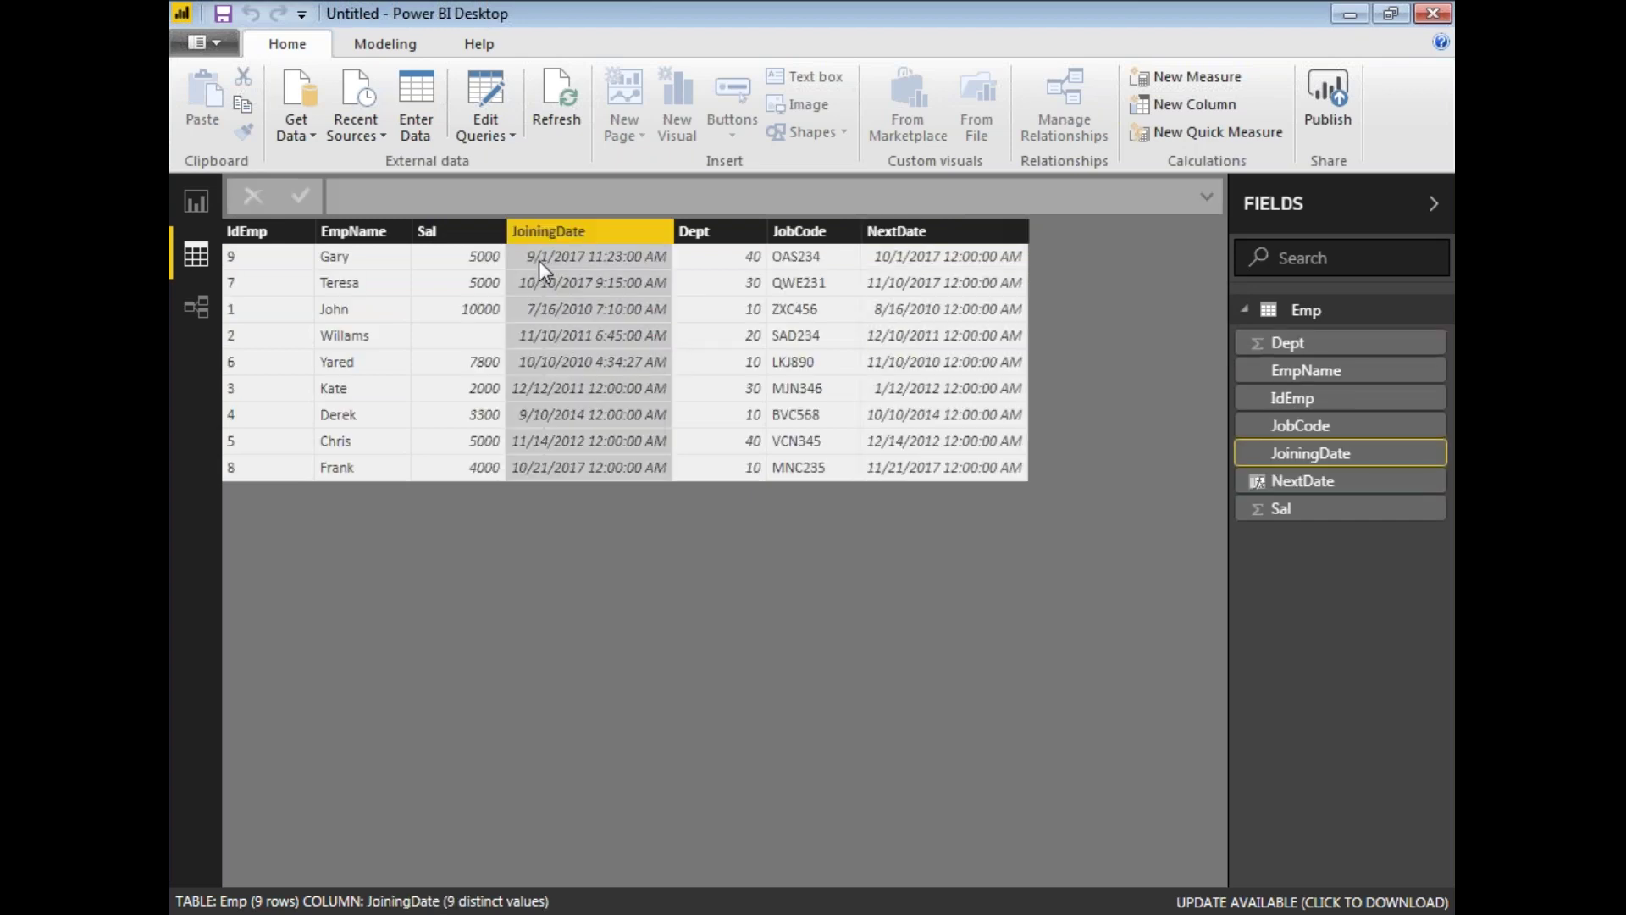
left_click(887, 257)
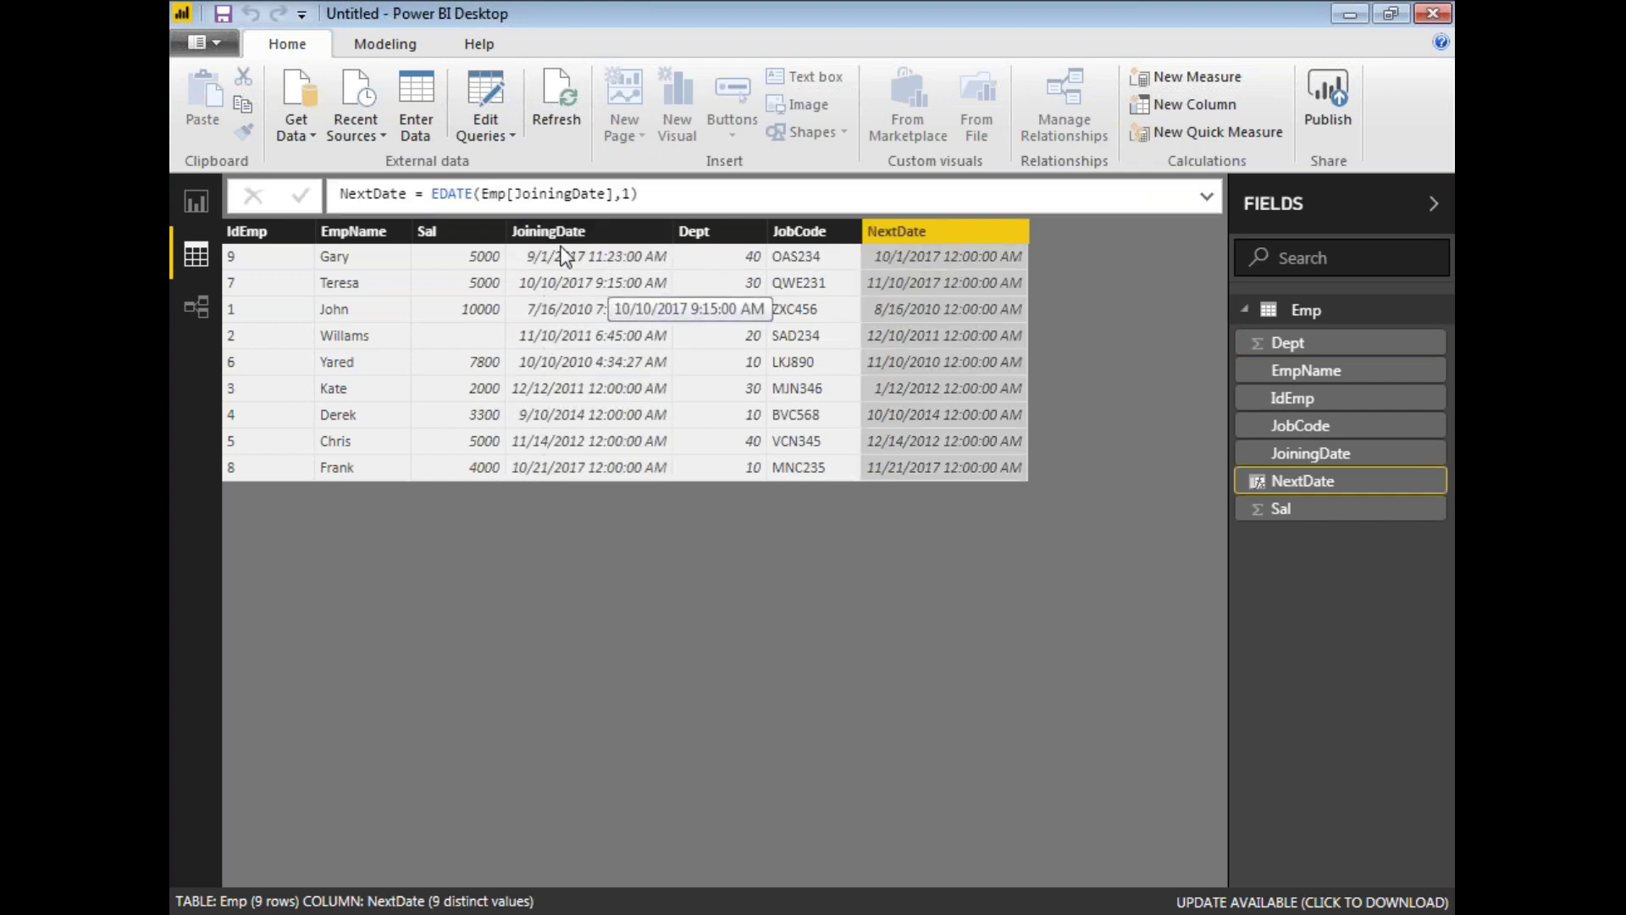
left_click(504, 194)
double_click(452, 194)
double_click(627, 194)
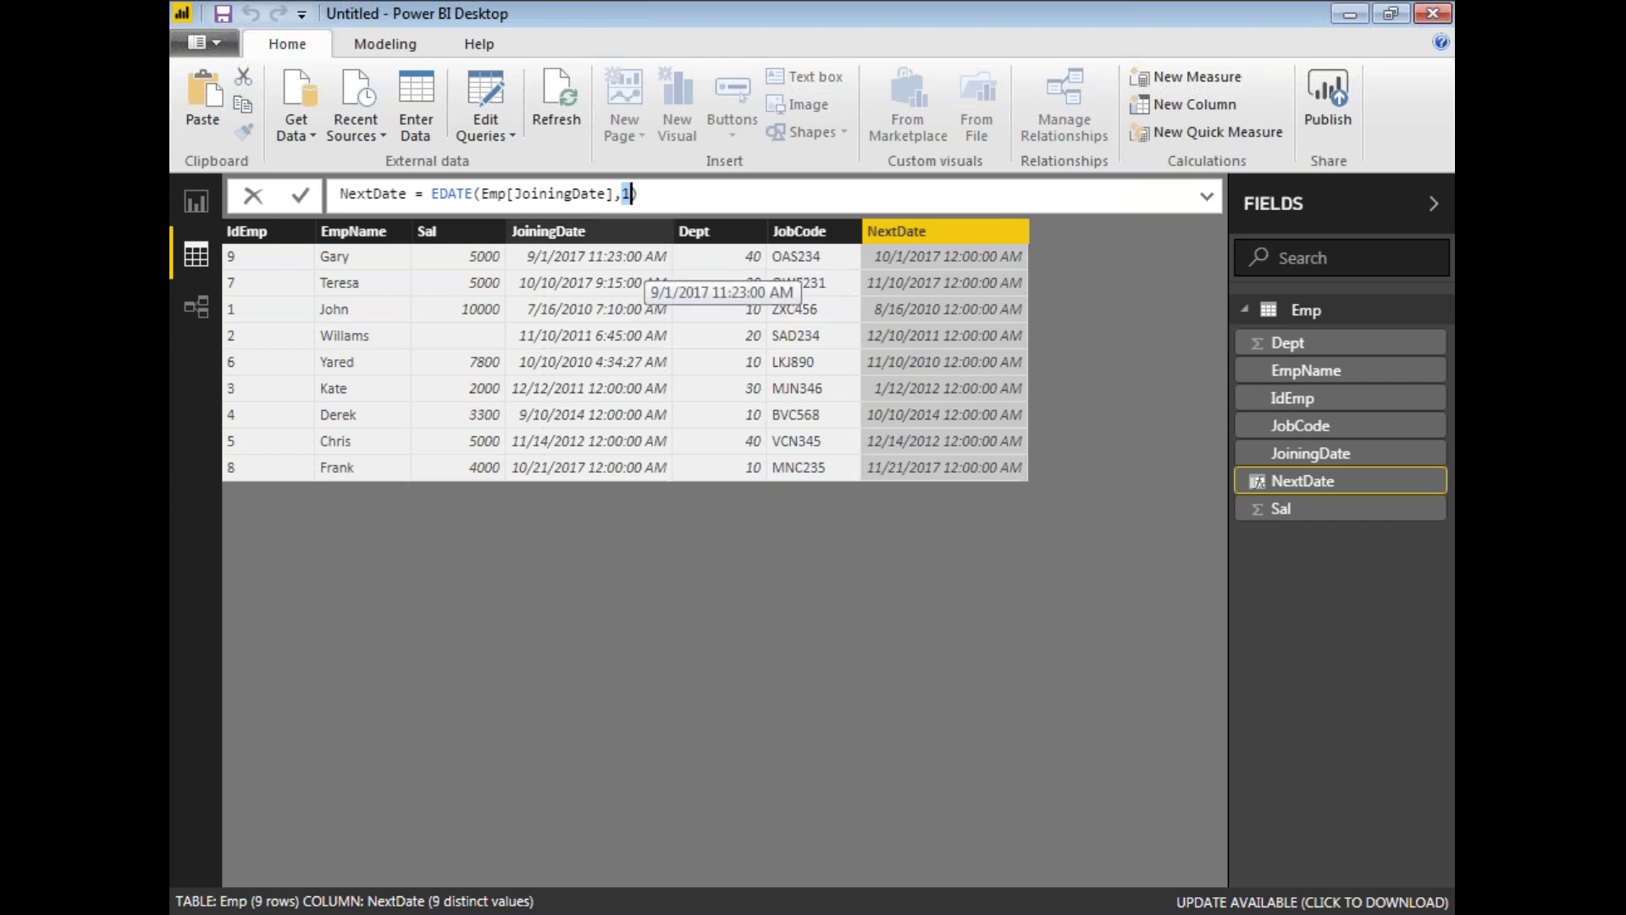
left_click(615, 194)
key("Right")
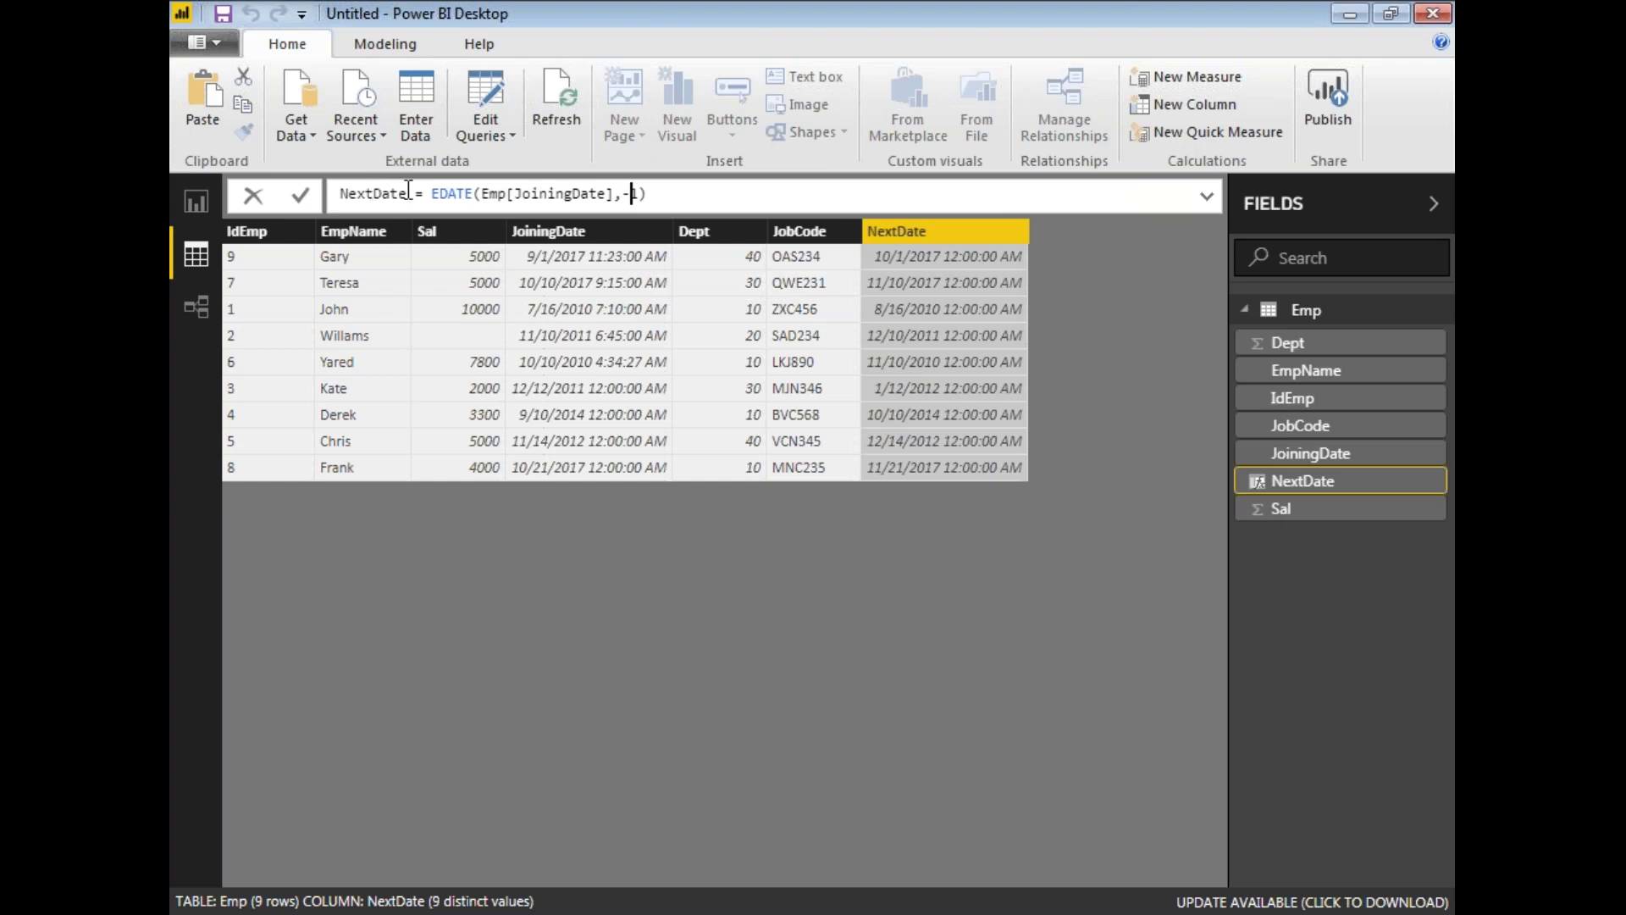
key("BackSpace")
key("Return")
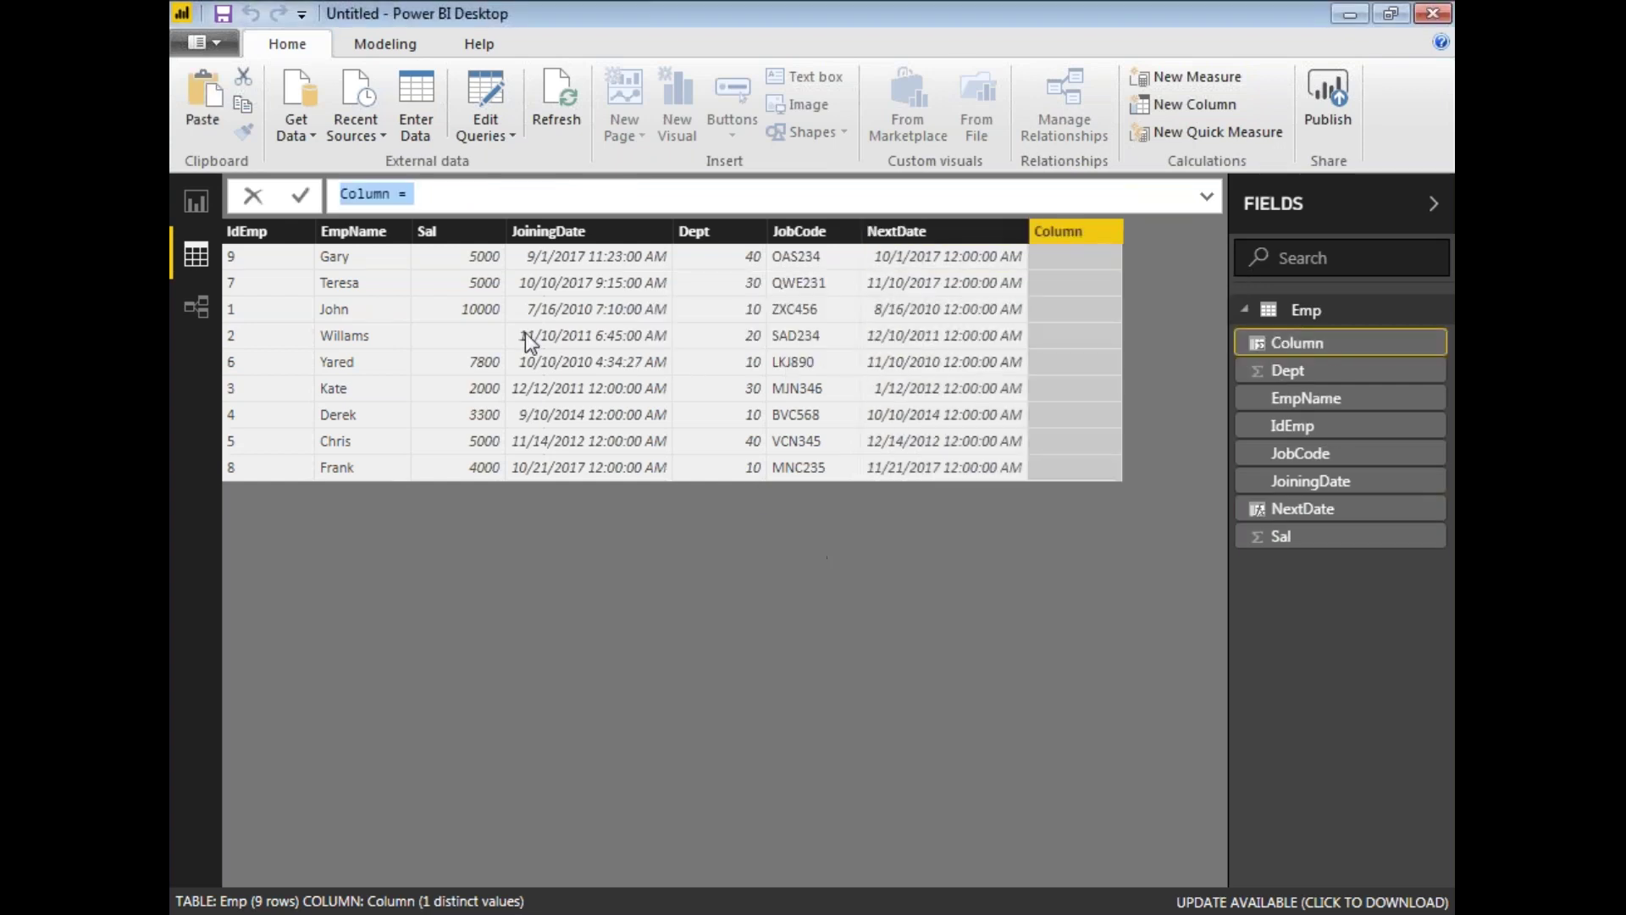
Define the new column as PreviousMonthDate = EDATE(Emp[JoiningDate],-1).
type("P")
type("revio")
type("u")
type("sMonth")
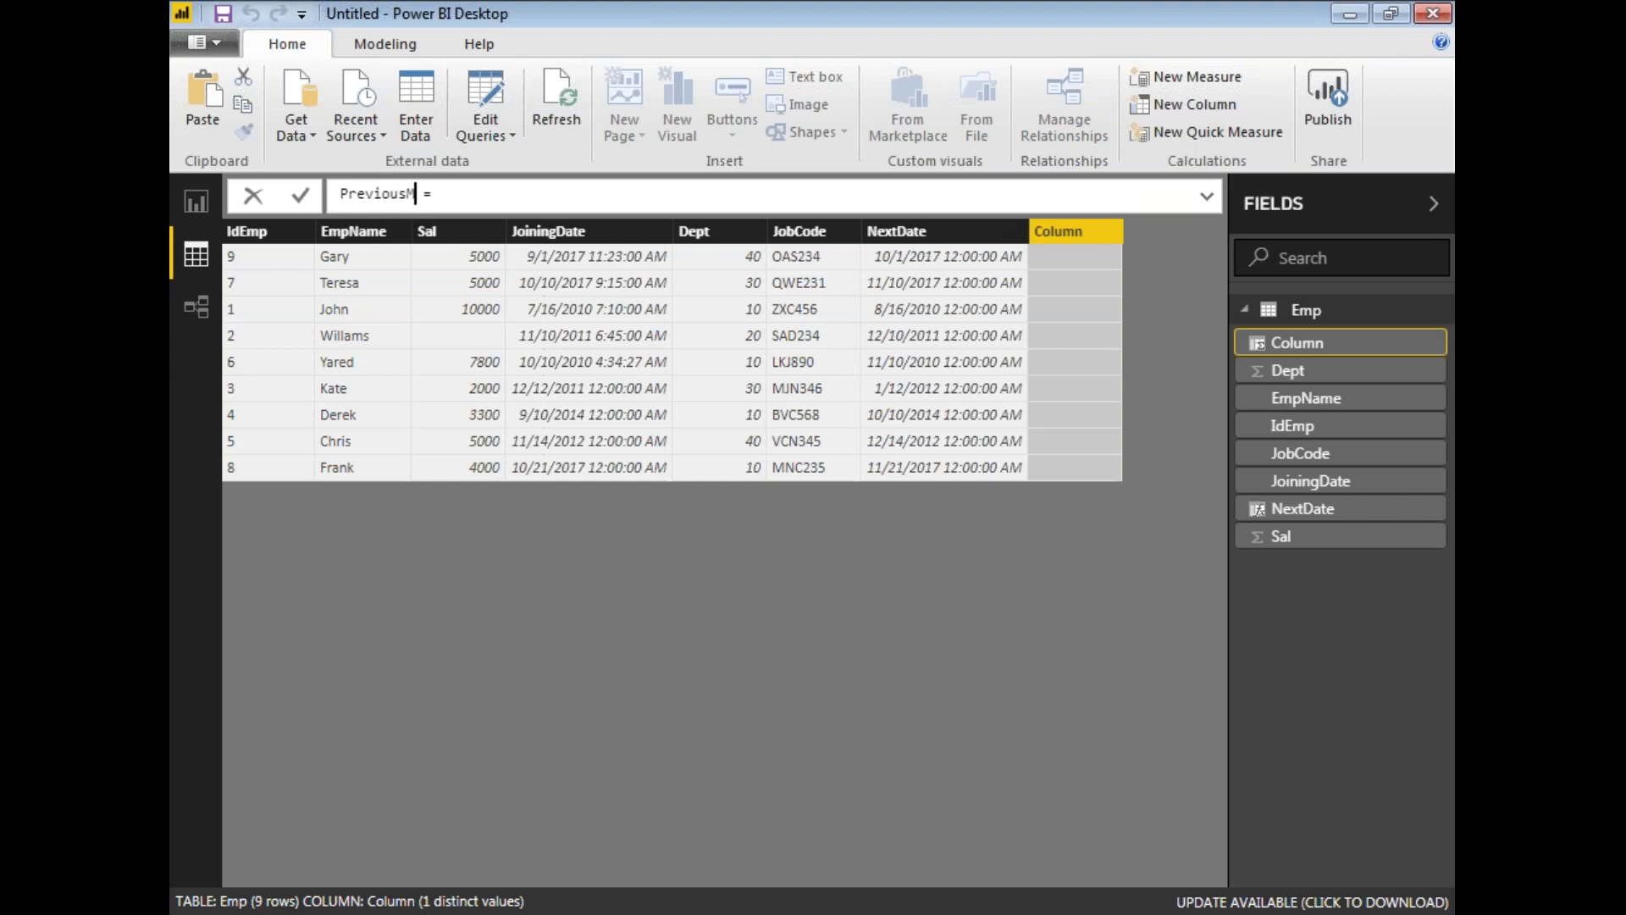
type("Date = E")
key("Down")
key("Down")
key("Tab")
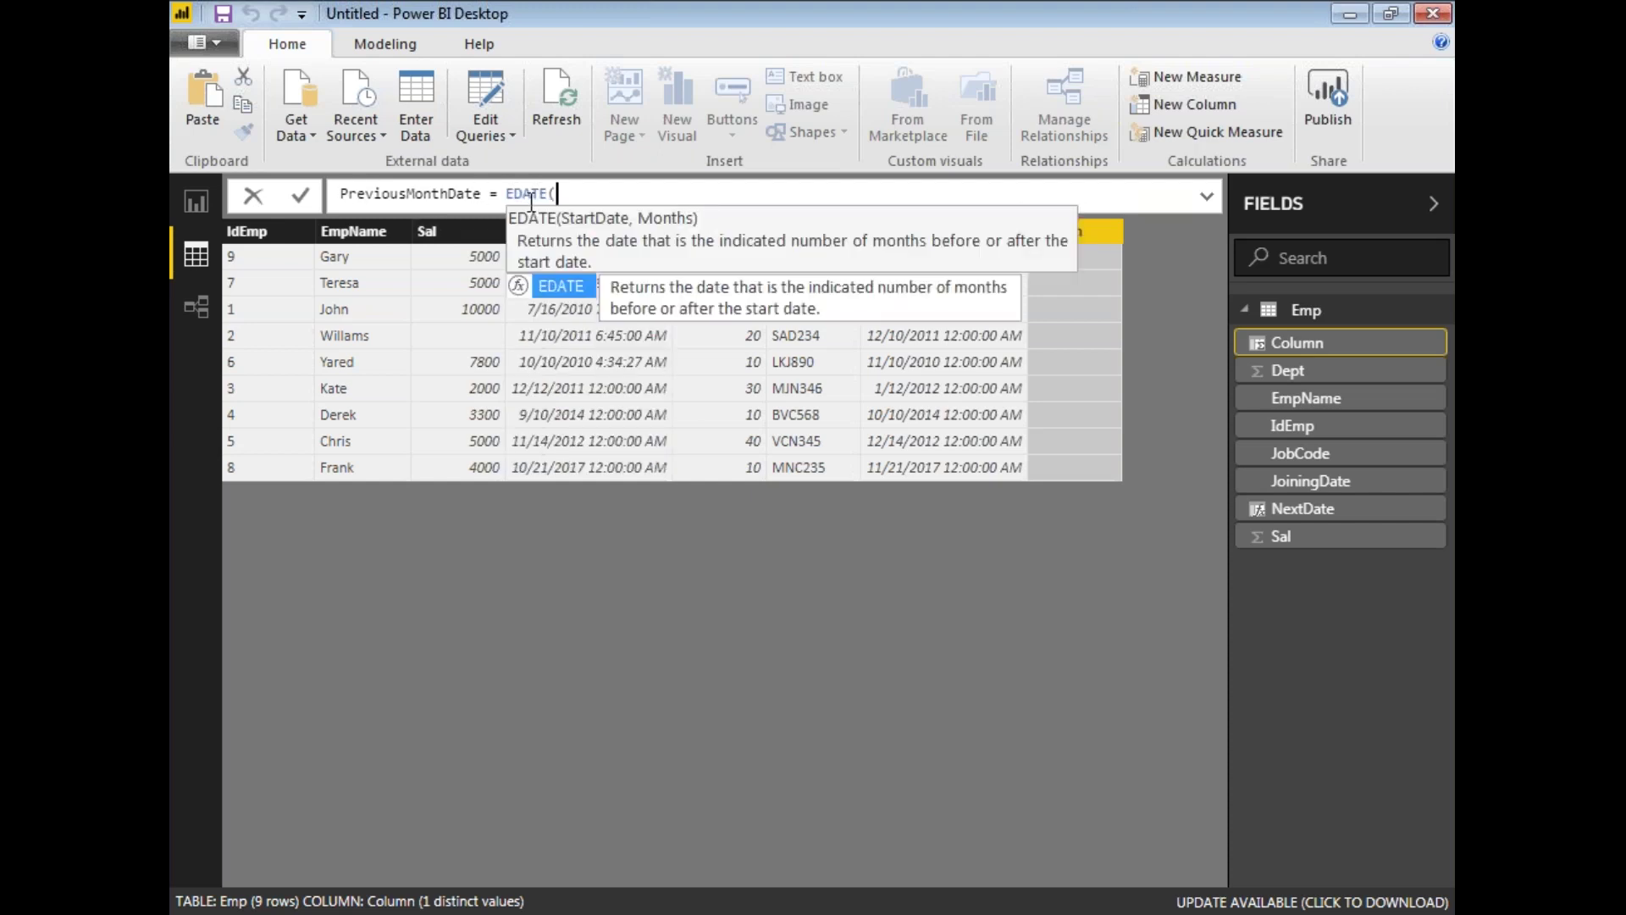
type("J")
key("Down")
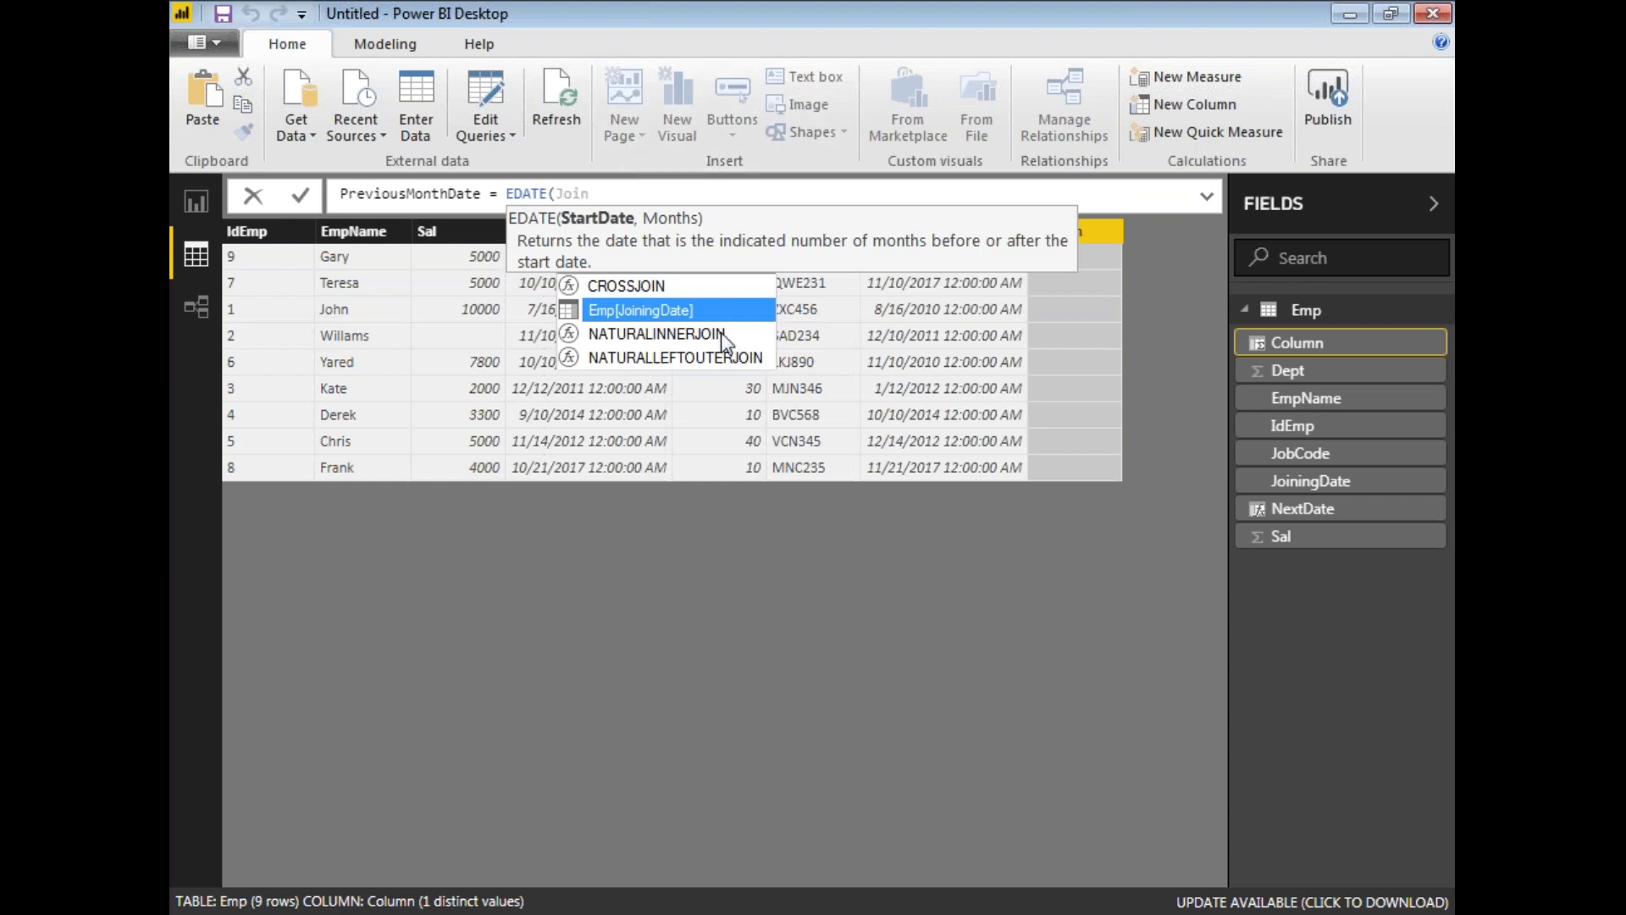
key("Tab")
type(",-1")
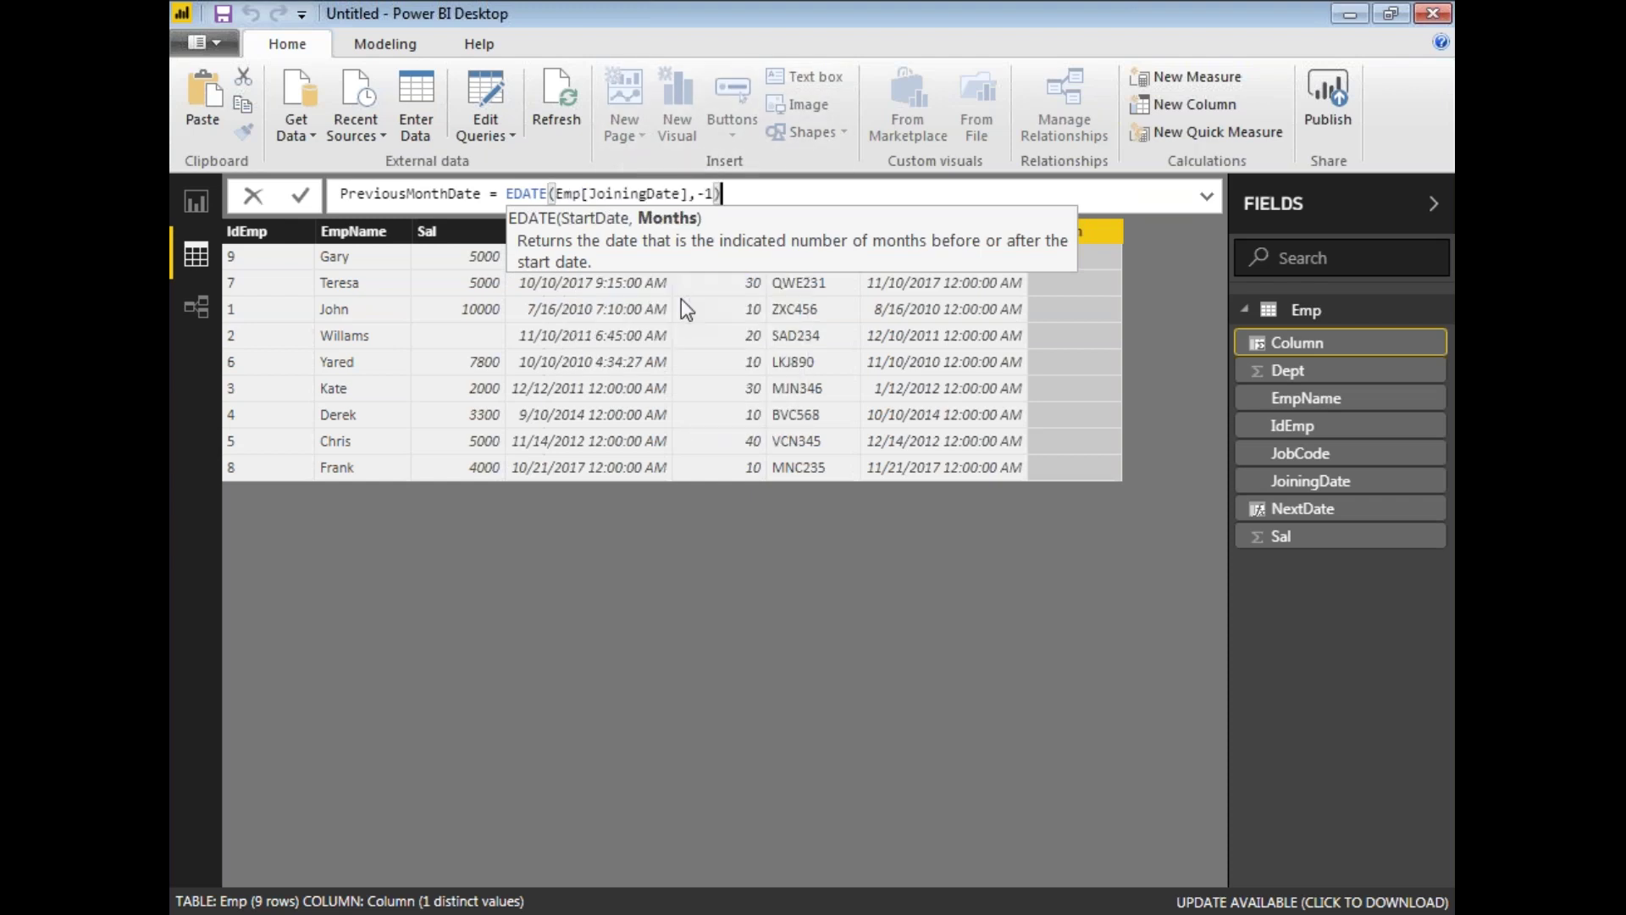
key("Return")
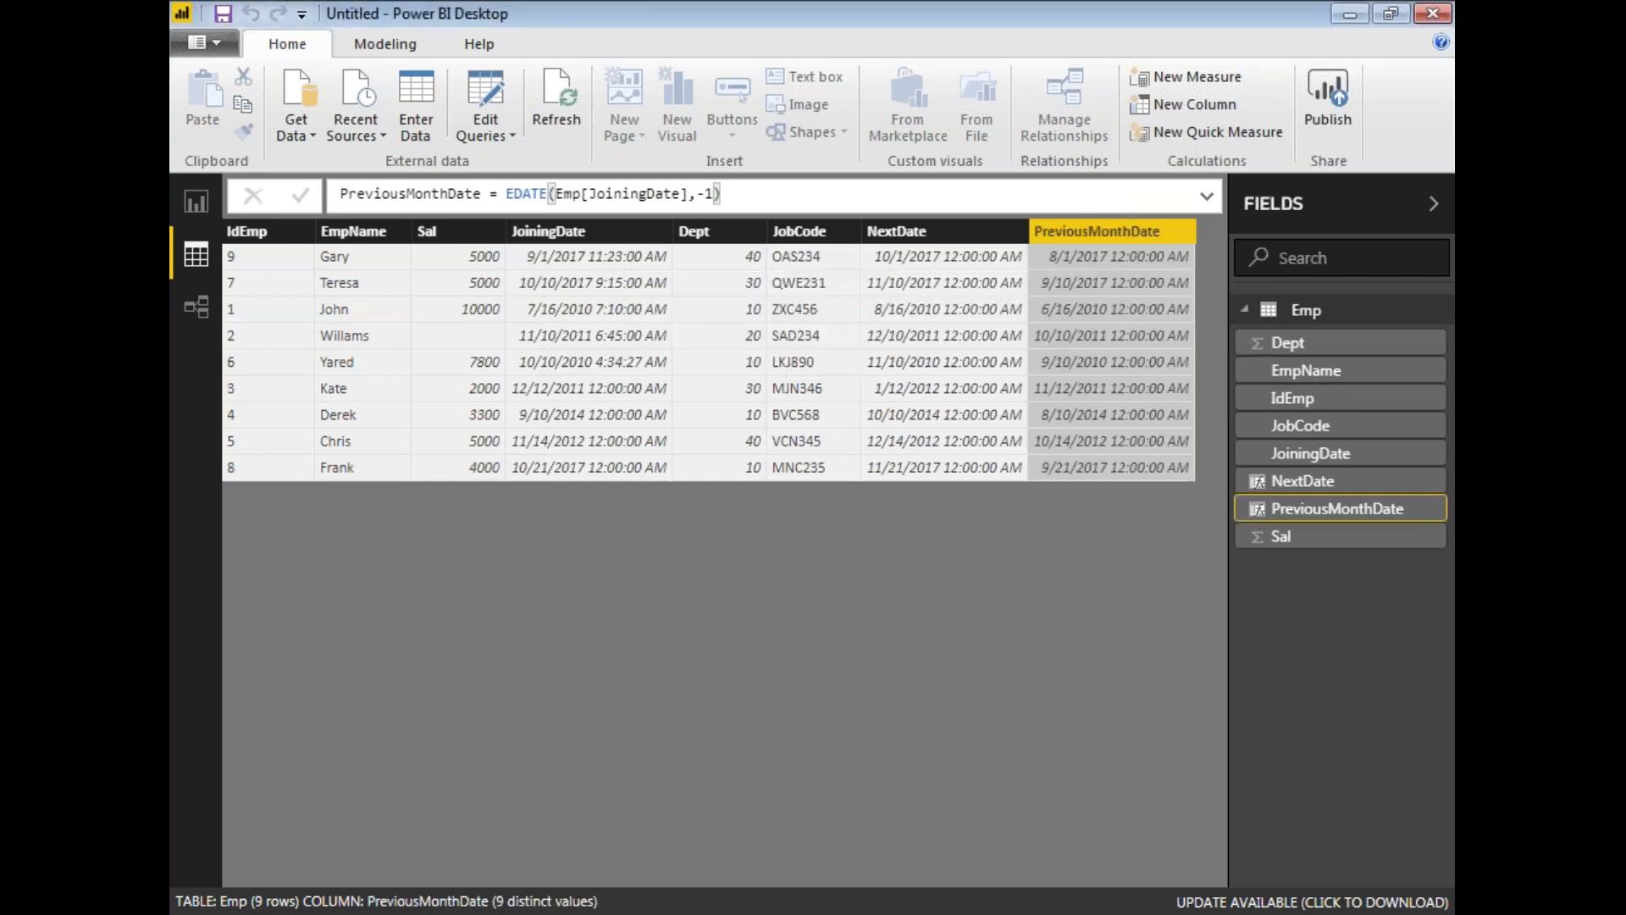
left_click(572, 262)
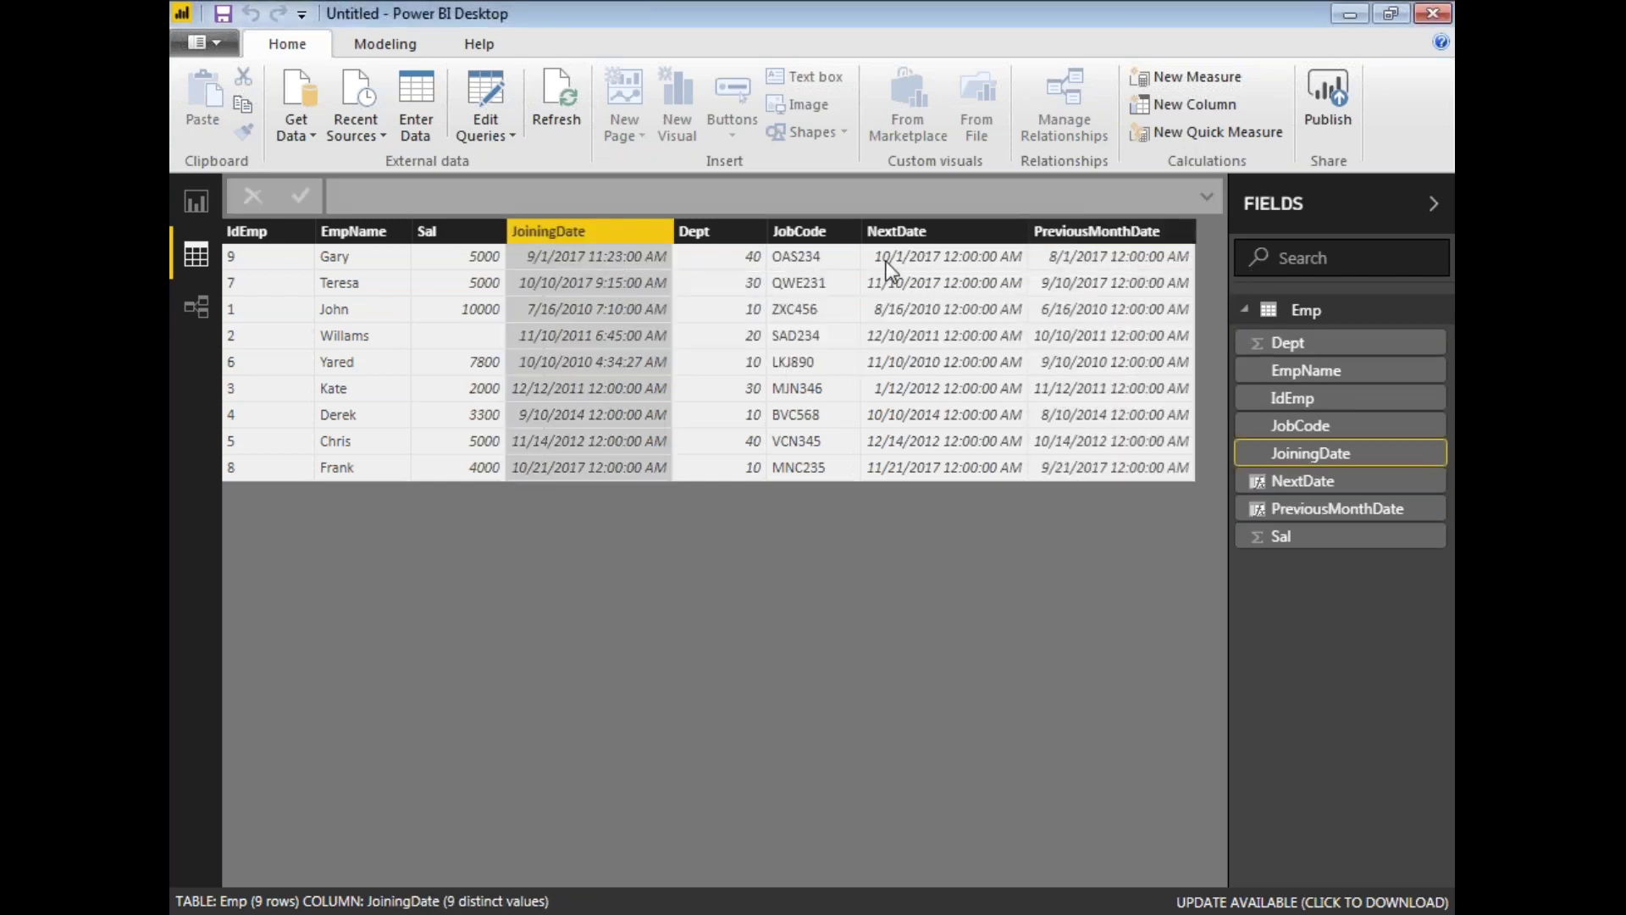
left_click(536, 476)
left_click(1059, 474)
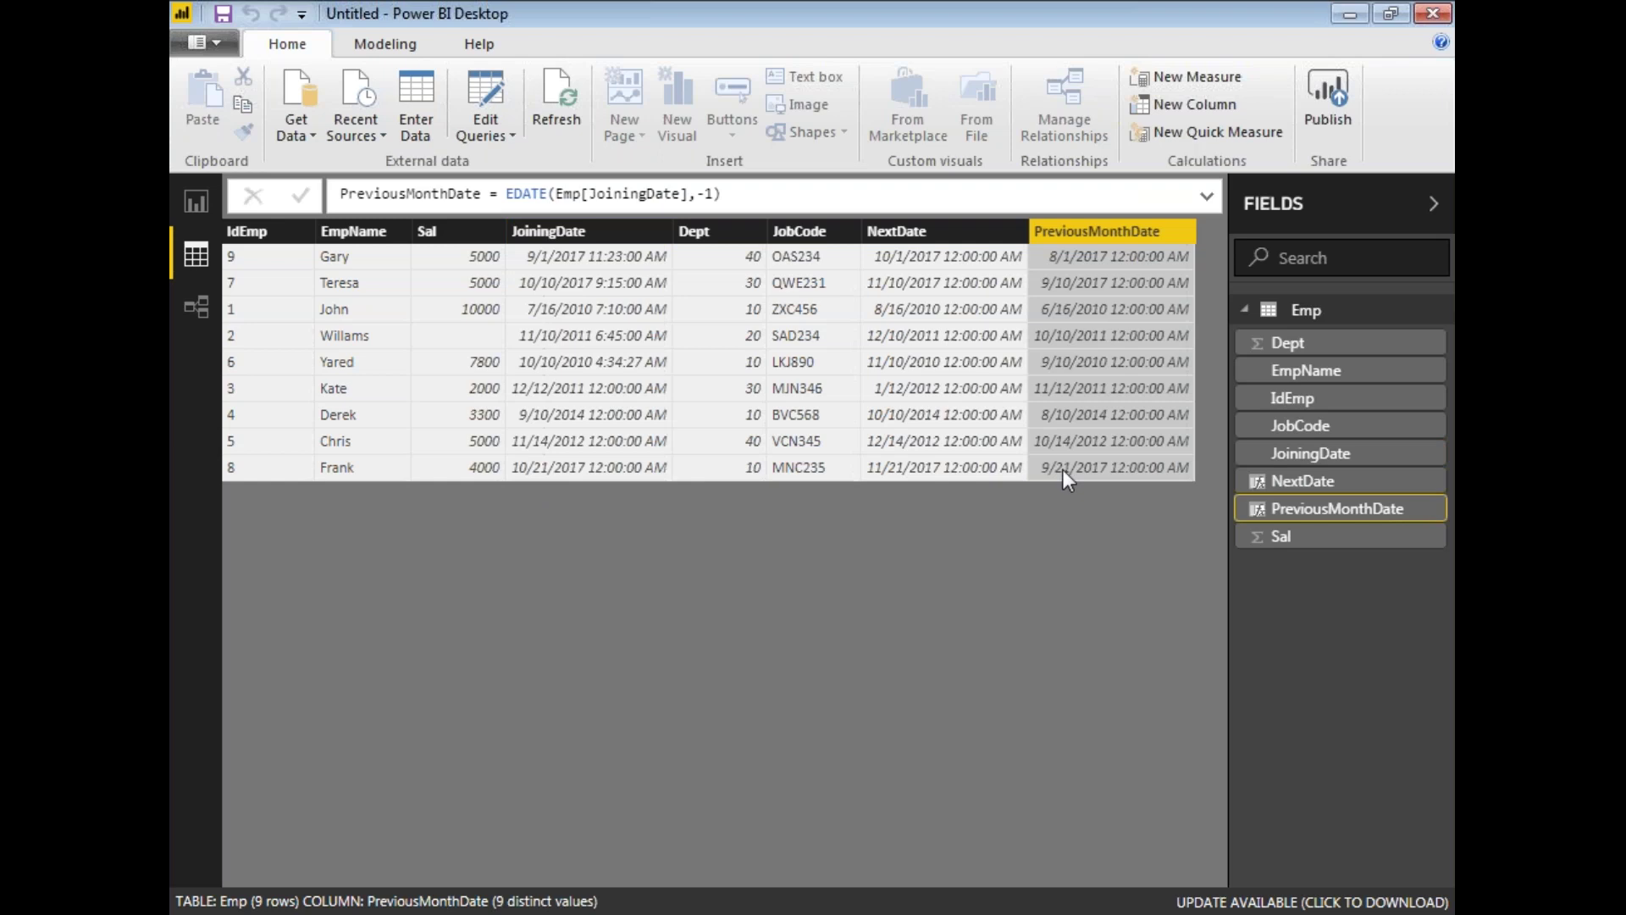
left_click(925, 235)
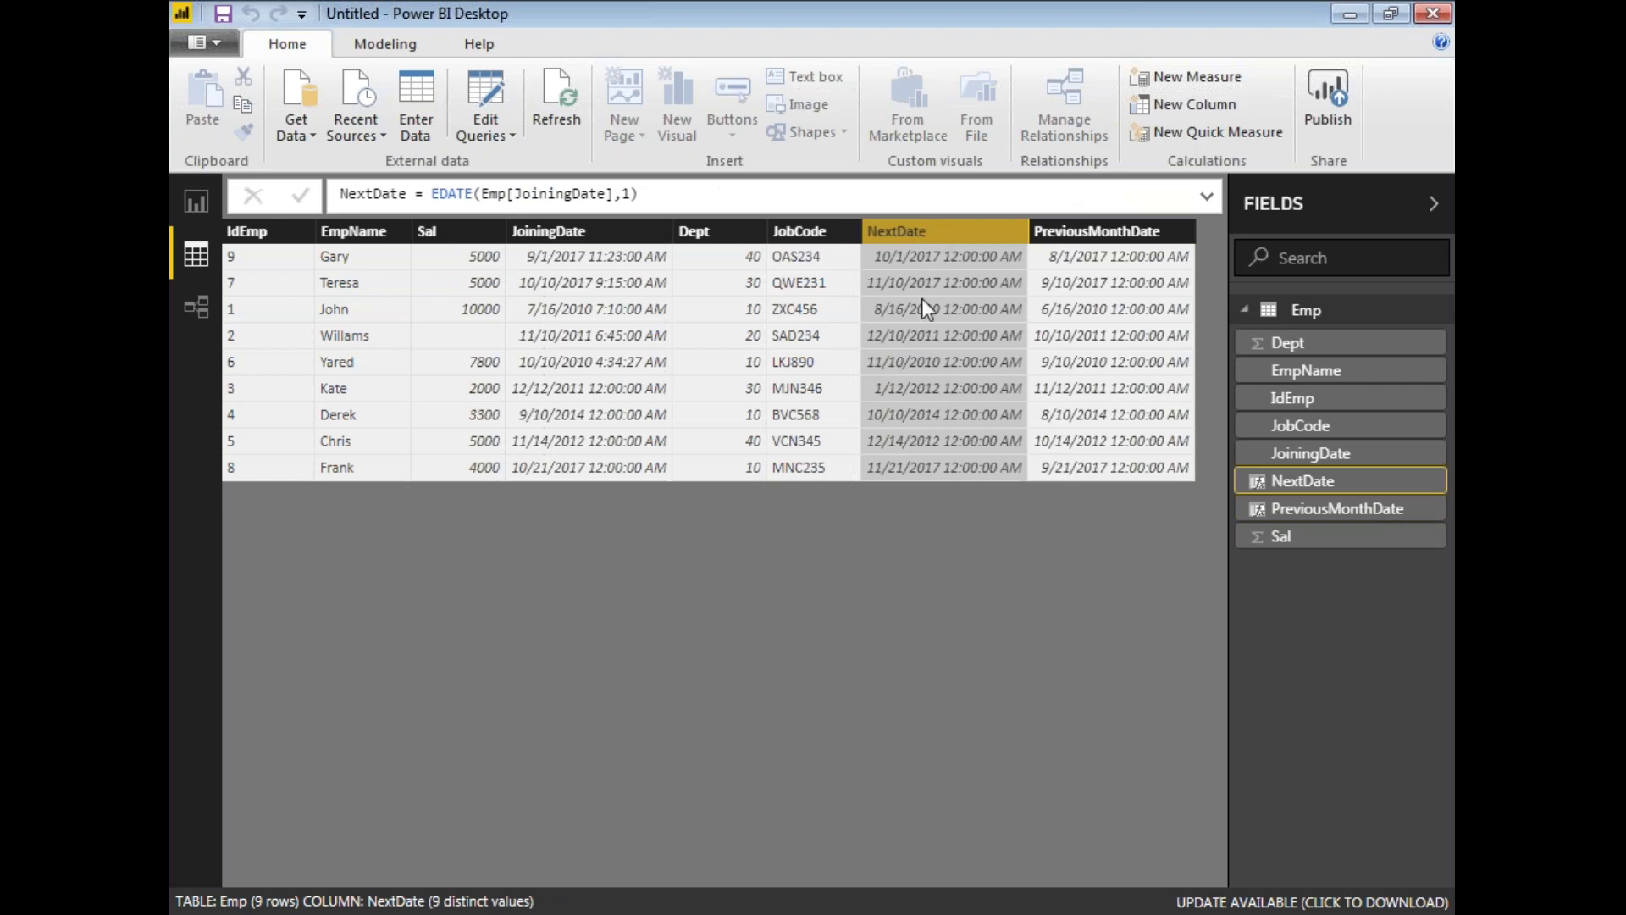
left_click(1090, 234)
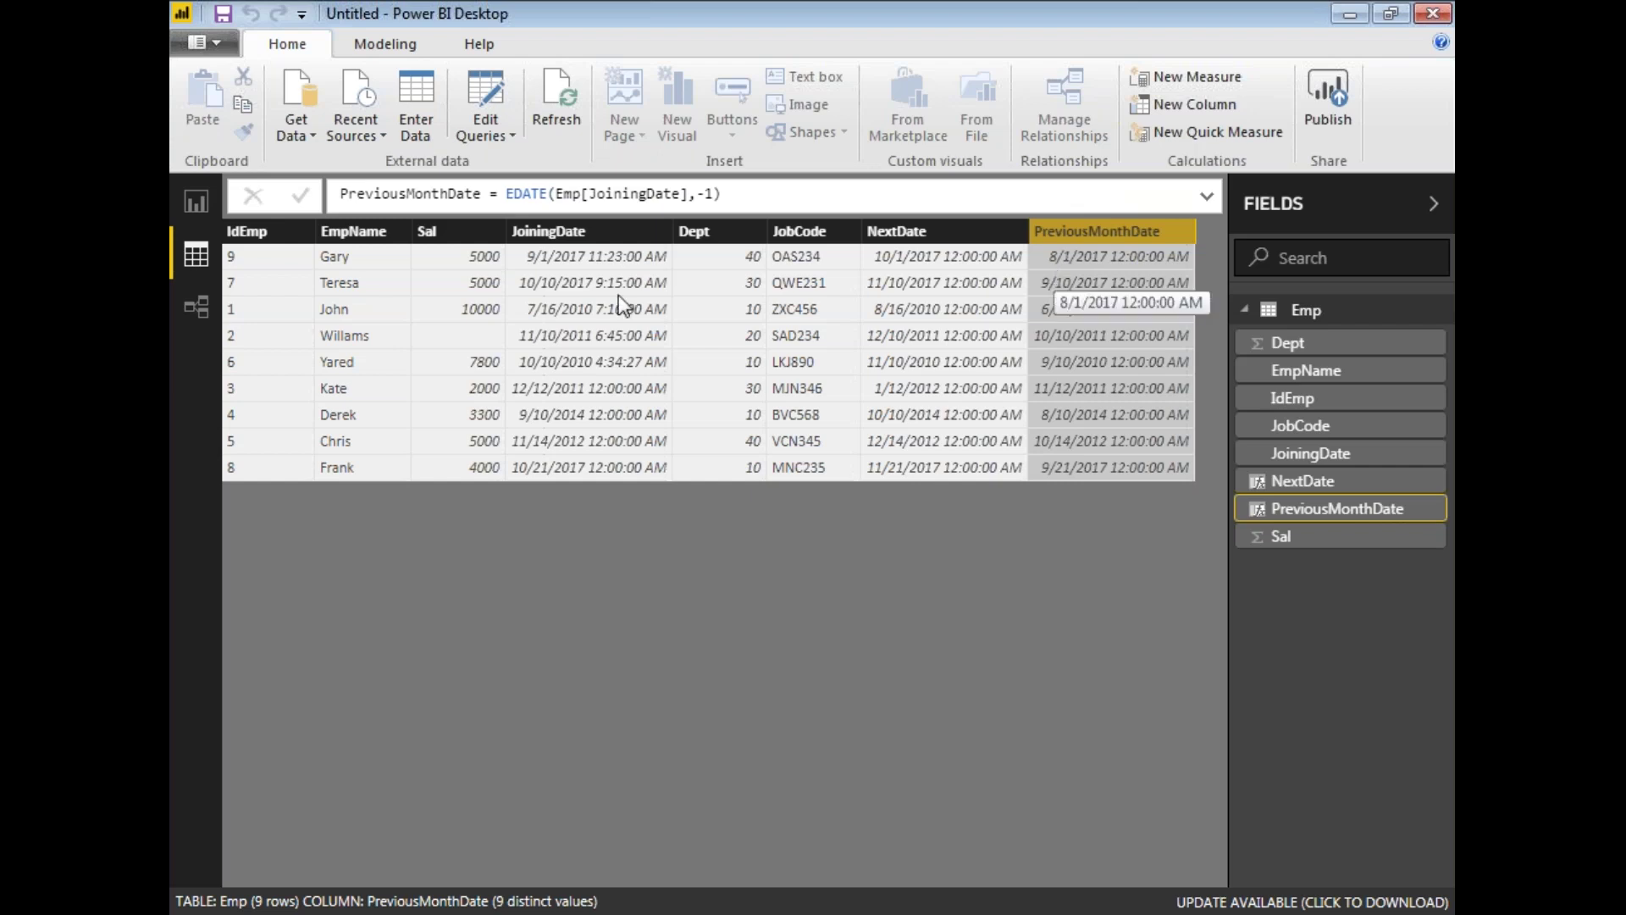
left_click(546, 290)
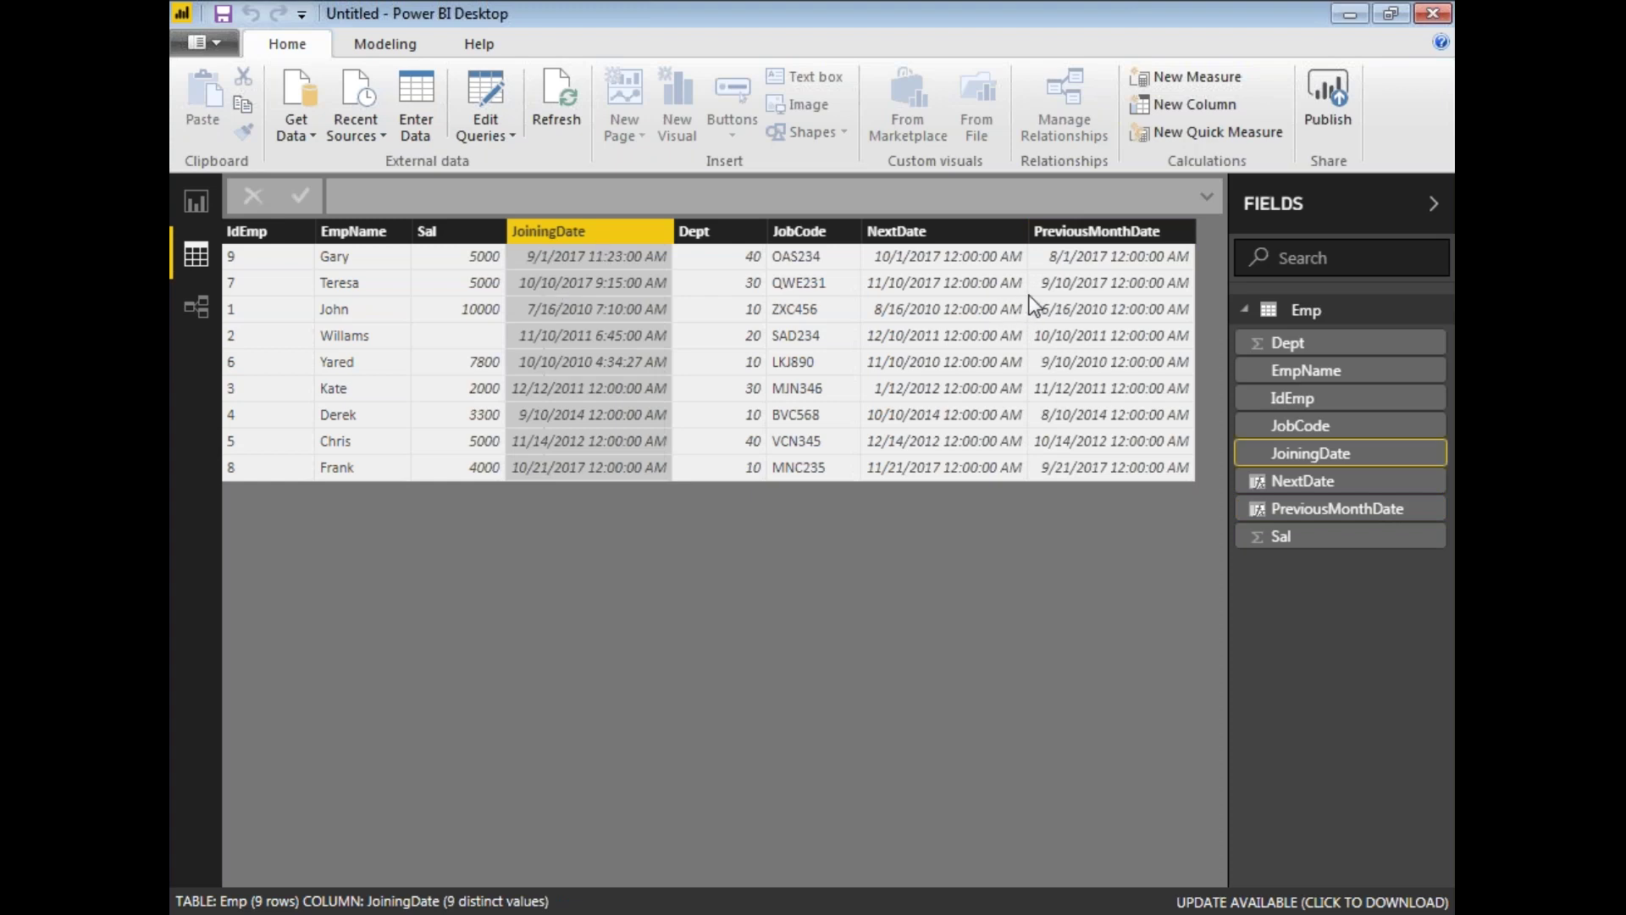
left_click(1065, 302)
left_click_drag(696, 194, 715, 194)
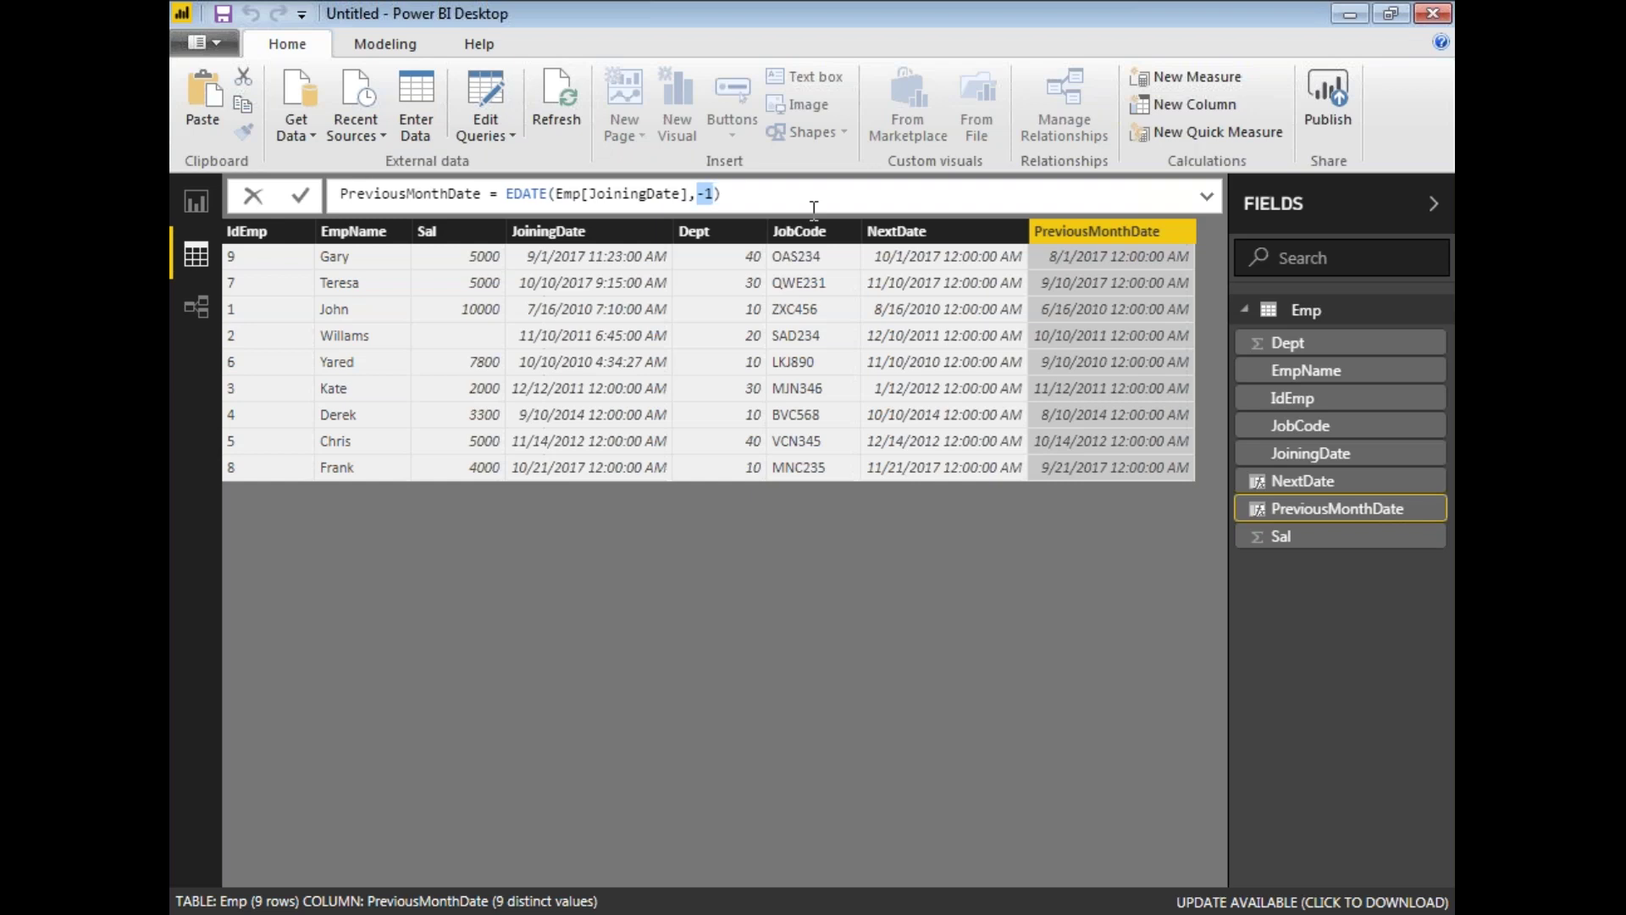
left_click(725, 659)
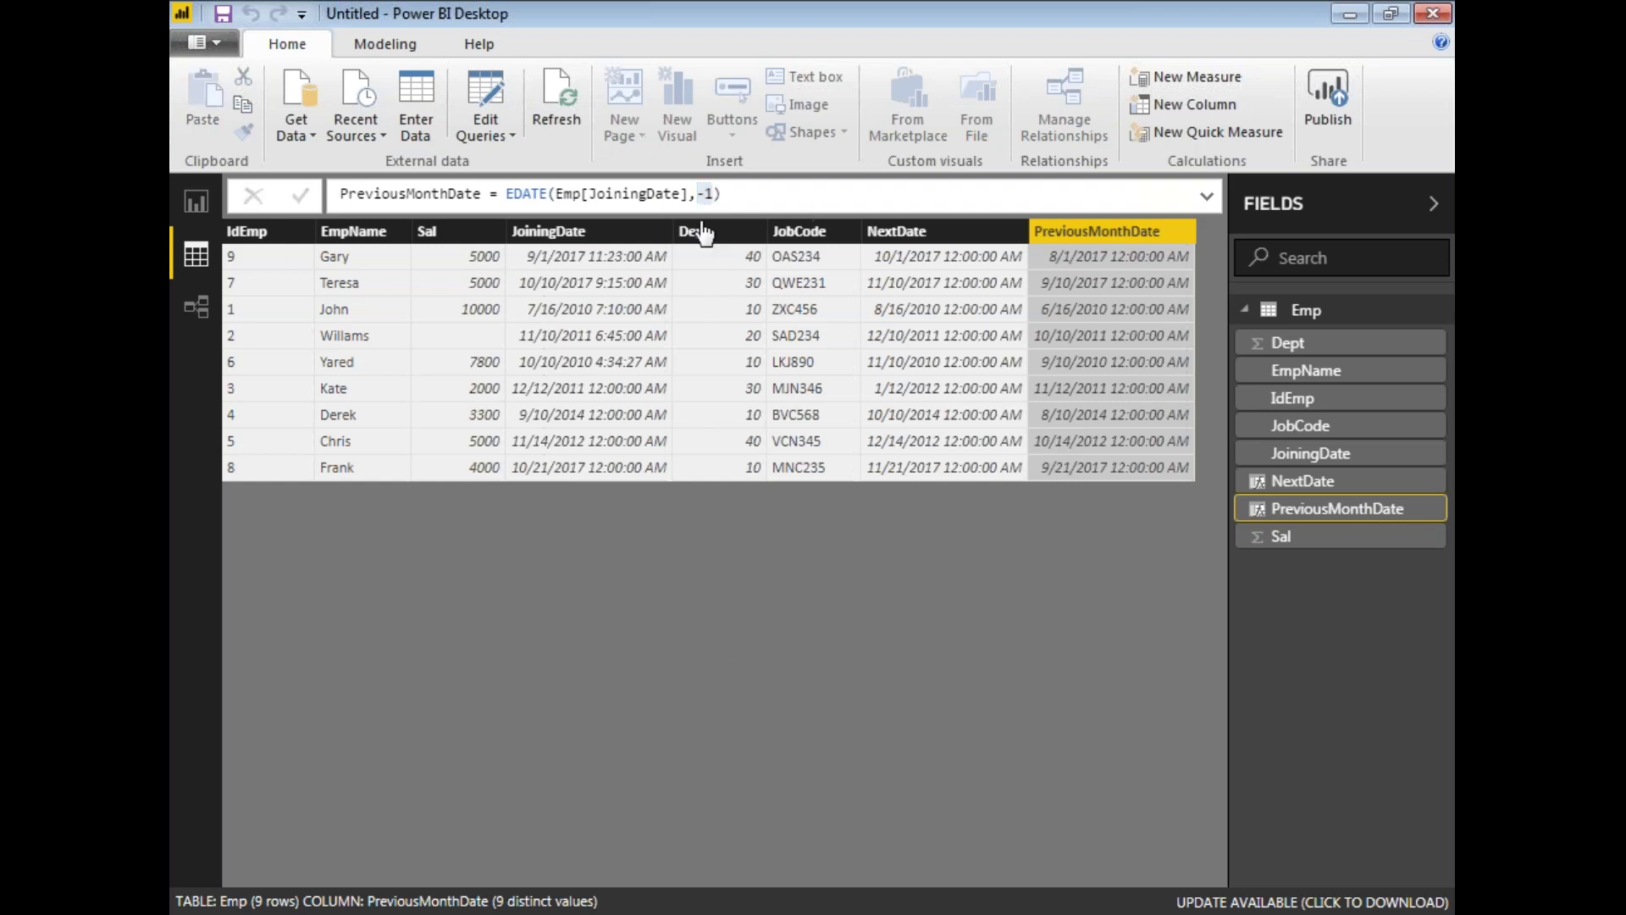